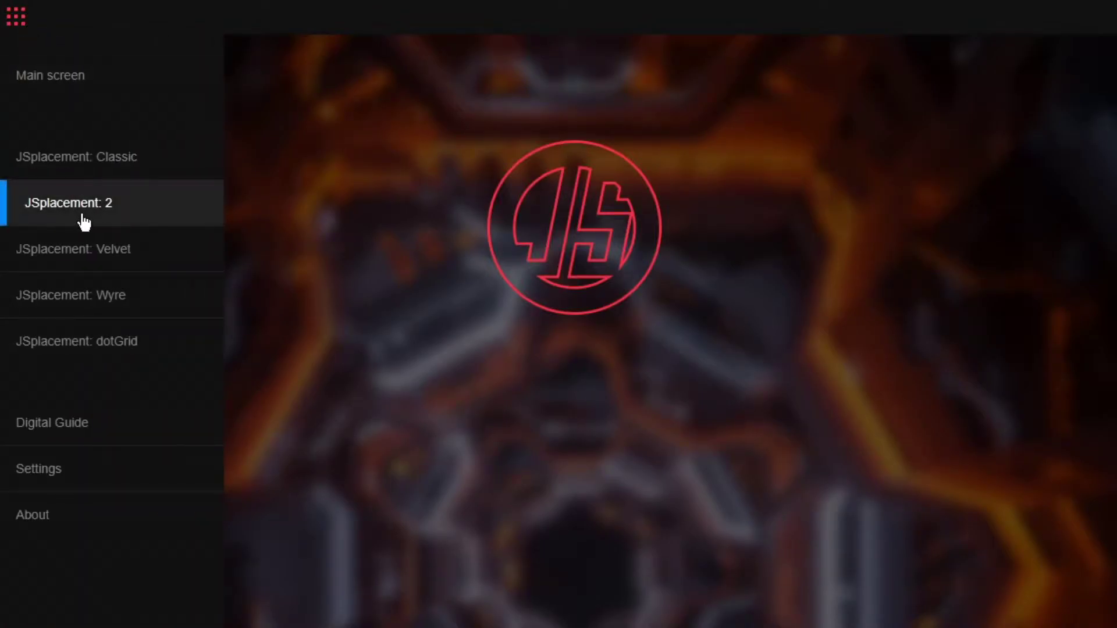
Open the JSplacement Classic generator and generate a displacement map with the Classic Set.
{"action": "left_click", "coordinate": [101, 170]}
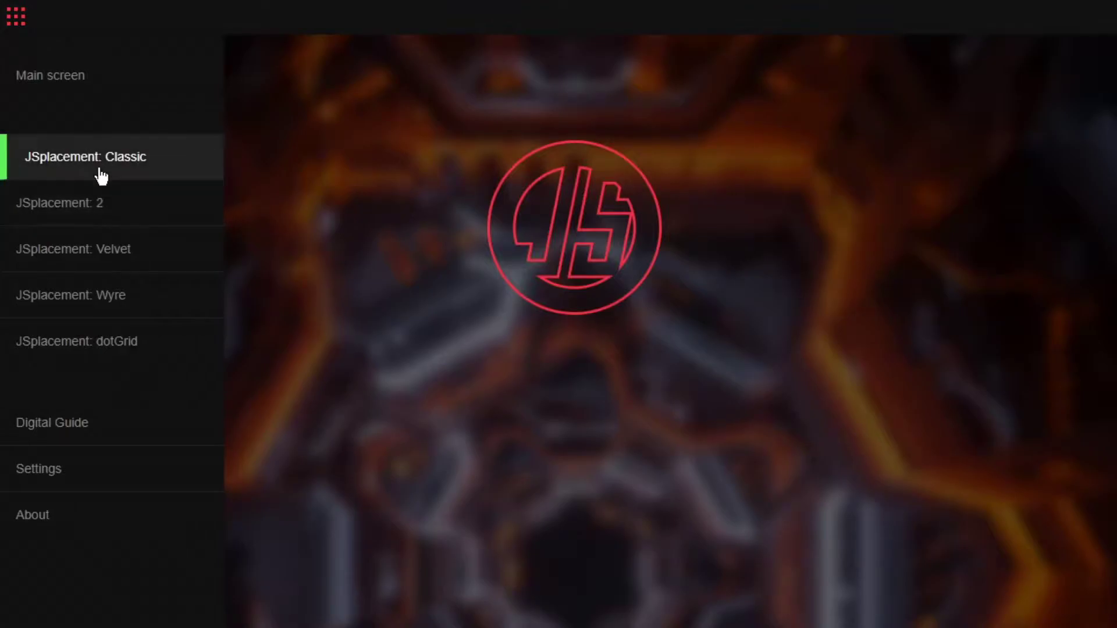
{"action": "left_click", "coordinate": [103, 204]}
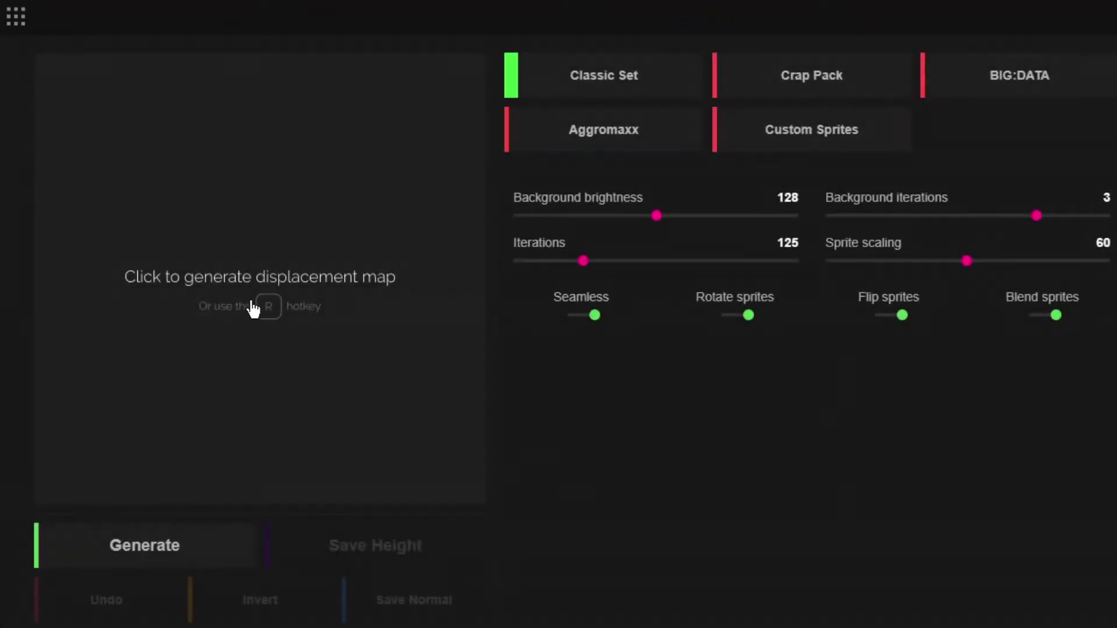
{"action": "left_click", "coordinate": [253, 303]}
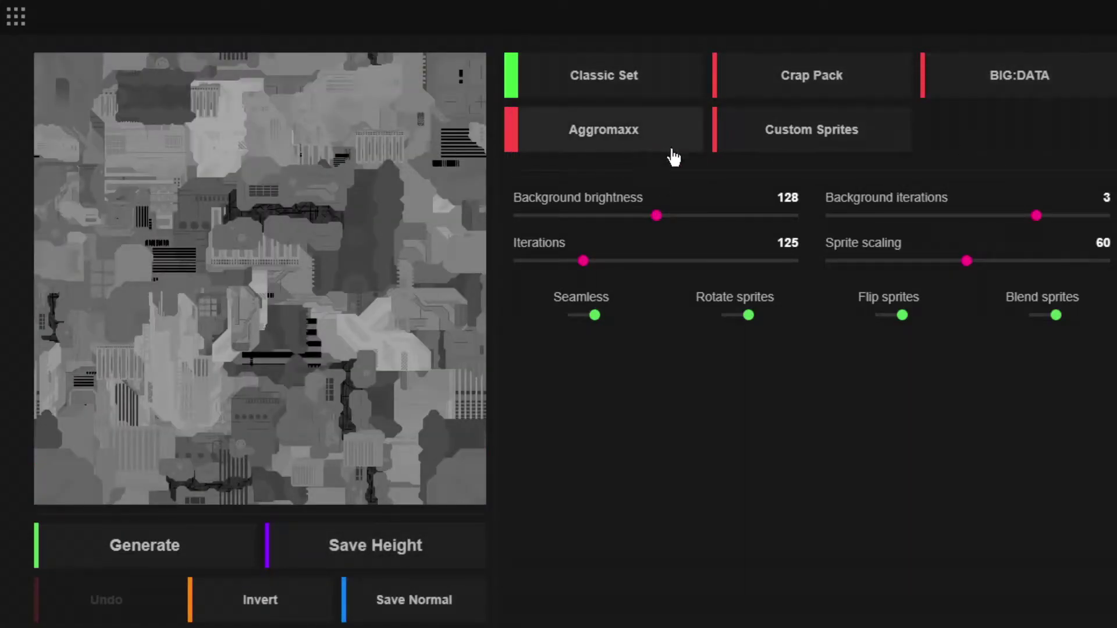
Try a displacement map with the Aggromaxx sprite set and switch back to the Classic Set.
{"action": "left_click", "coordinate": [616, 146]}
{"action": "left_click", "coordinate": [343, 223]}
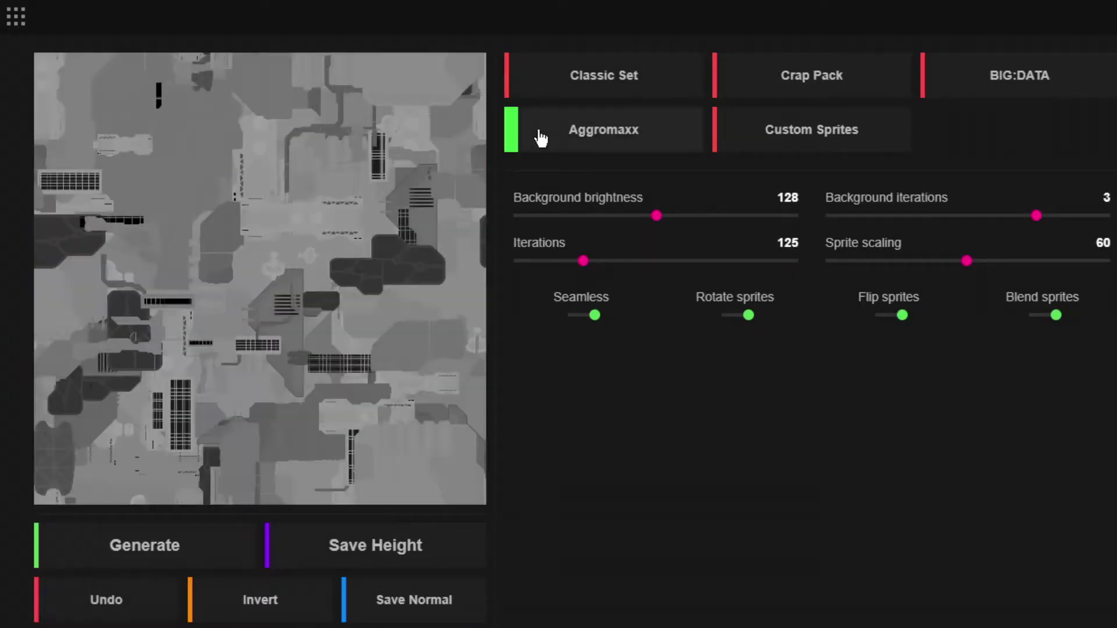
{"action": "left_click", "coordinate": [589, 91]}
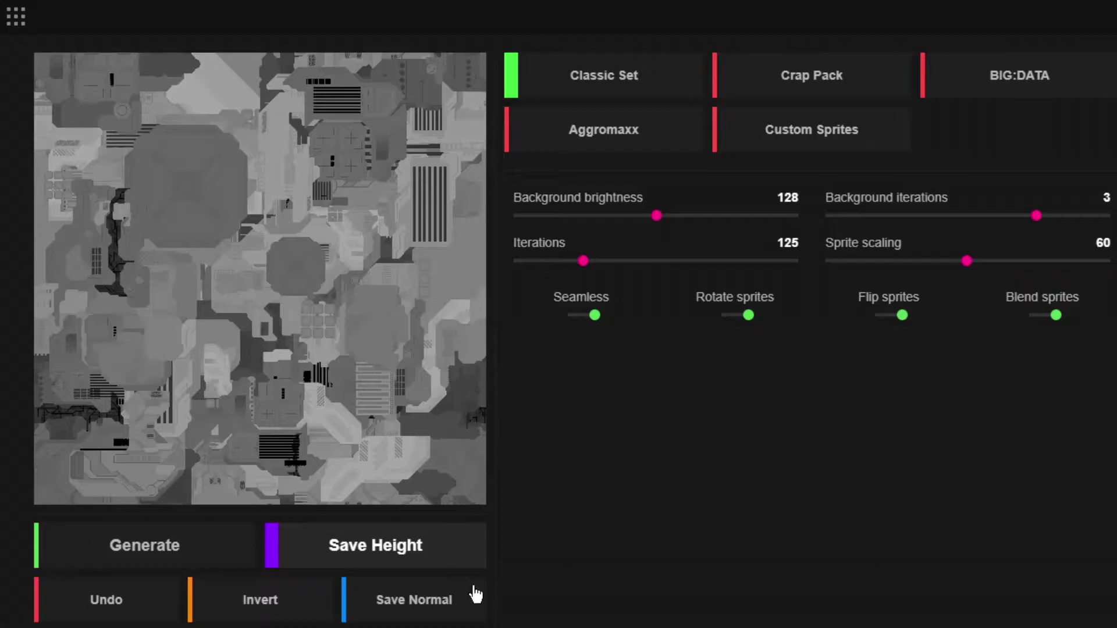
Switch to the JSplacement dotGrid generator and generate a map with it.
{"action": "left_click", "coordinate": [15, 17]}
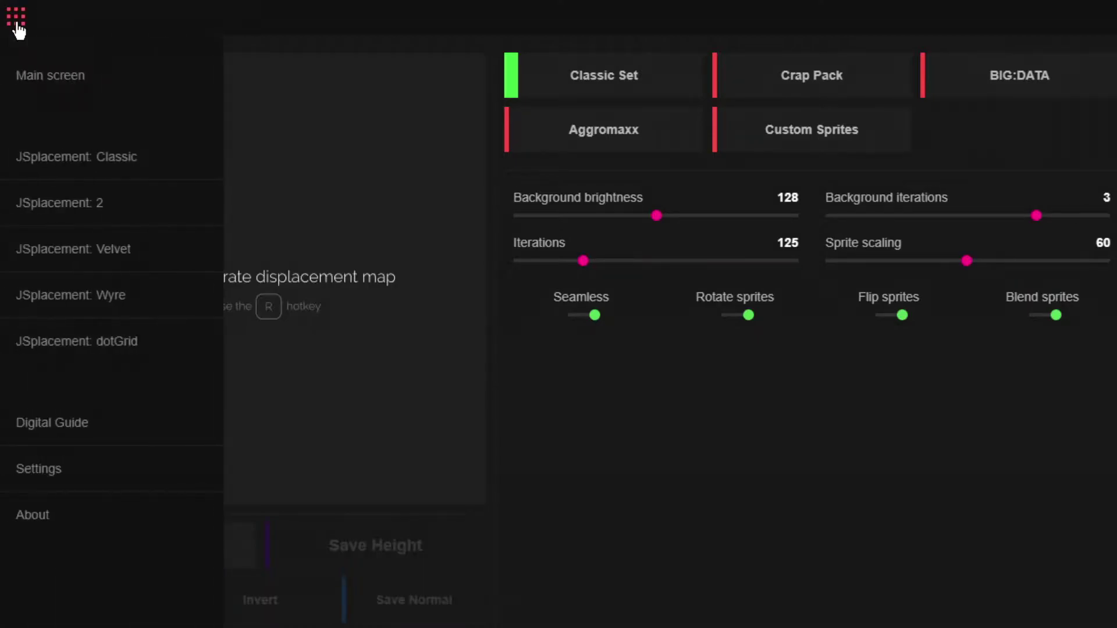
{"action": "left_click", "coordinate": [138, 353]}
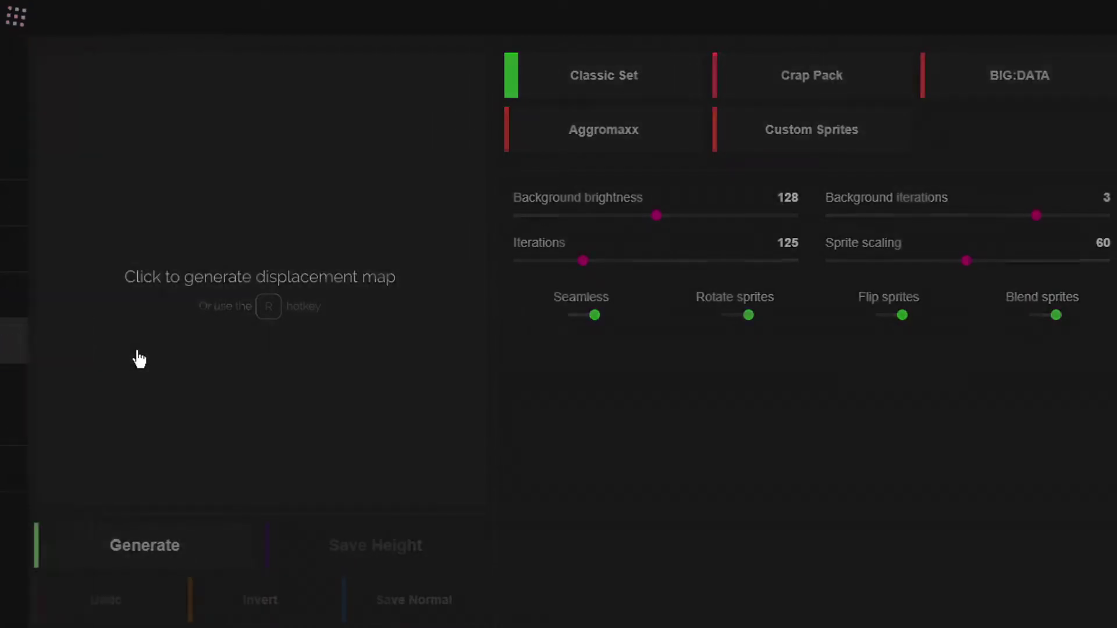
{"action": "left_click", "coordinate": [250, 340]}
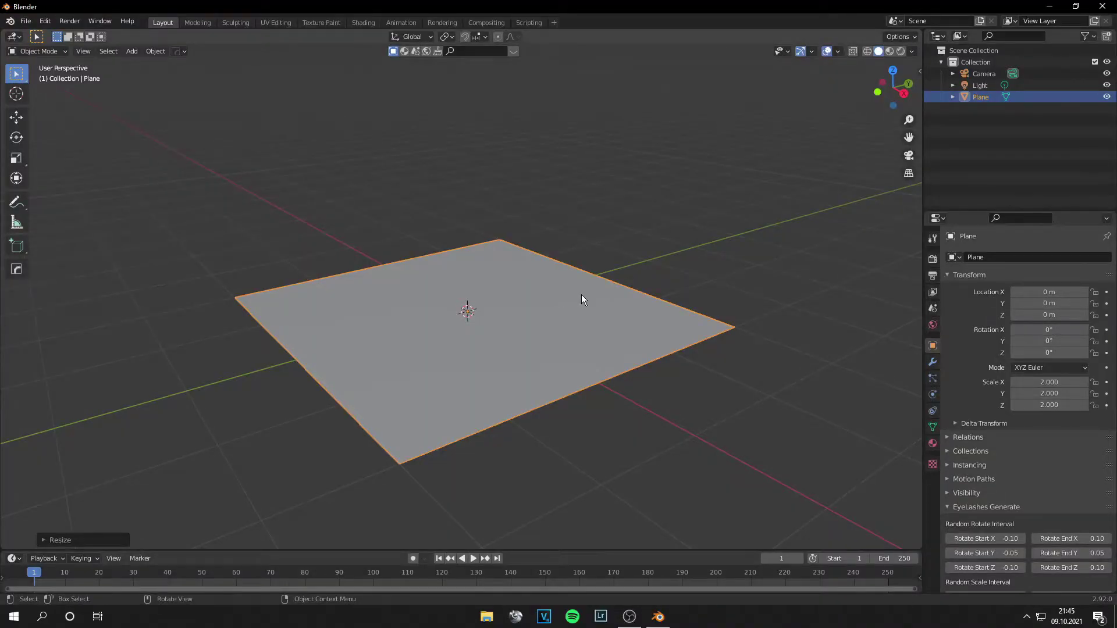
In Blender, subdivide the plane's mesh in Edit Mode with 100 cuts.
{"action": "key", "text": "Tab"}
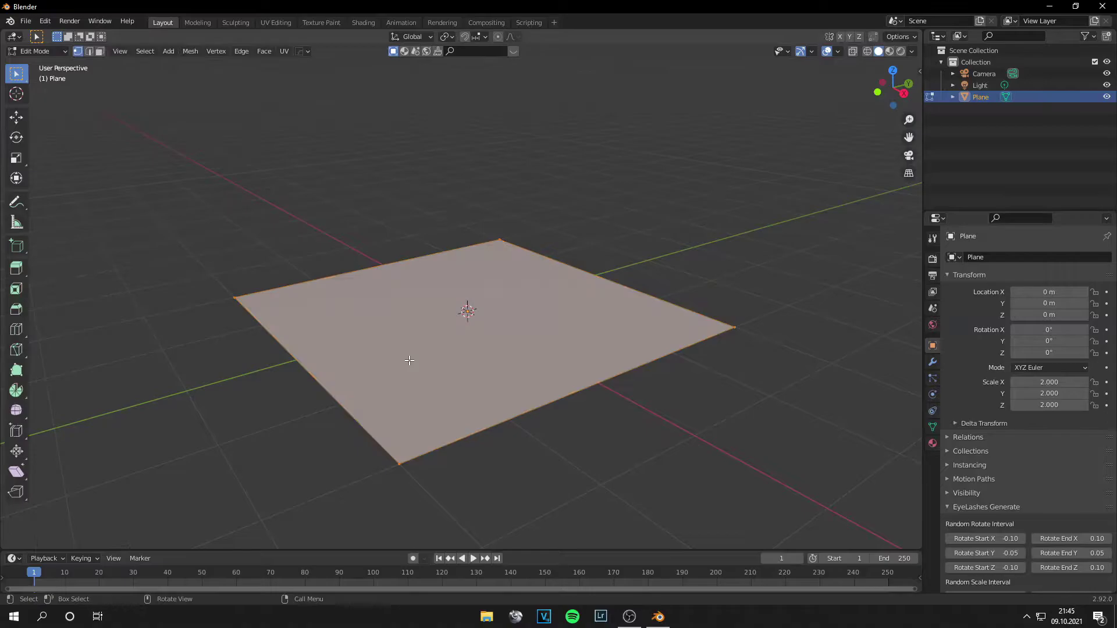
{"action": "right_click", "coordinate": [416, 343]}
{"action": "left_click", "coordinate": [417, 344]}
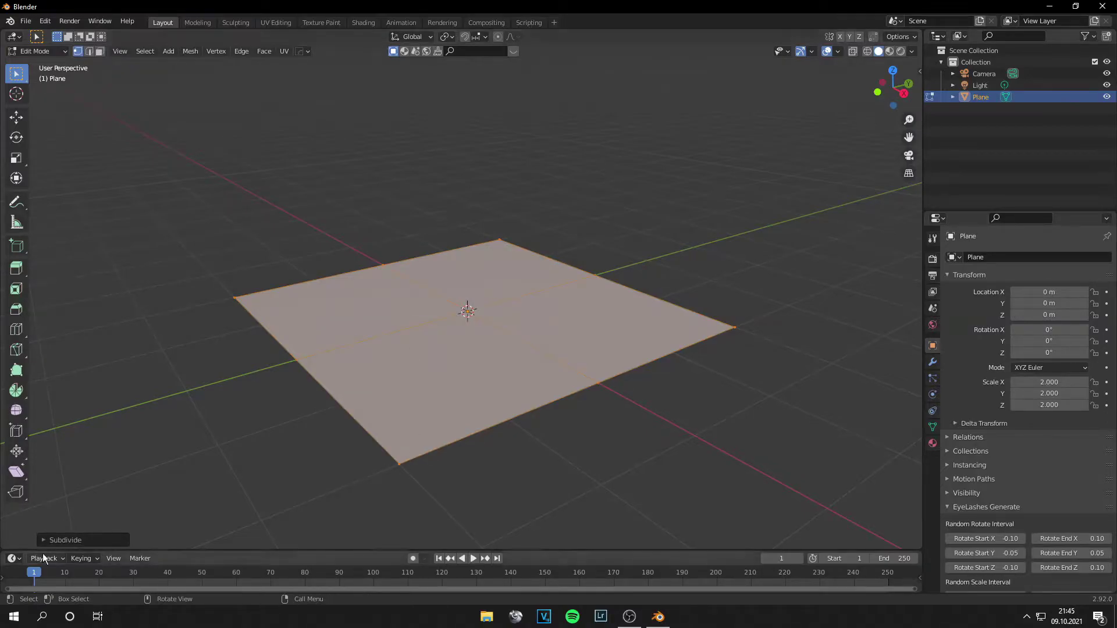
{"action": "left_click", "coordinate": [65, 540]}
{"action": "left_click", "coordinate": [151, 459]}
{"action": "type", "text": "100"}
{"action": "key", "text": "Return"}
Subdivide the plane's mesh once more with 1 cut and return to Object Mode.
{"action": "right_click", "coordinate": [463, 311]}
{"action": "left_click", "coordinate": [461, 312]}
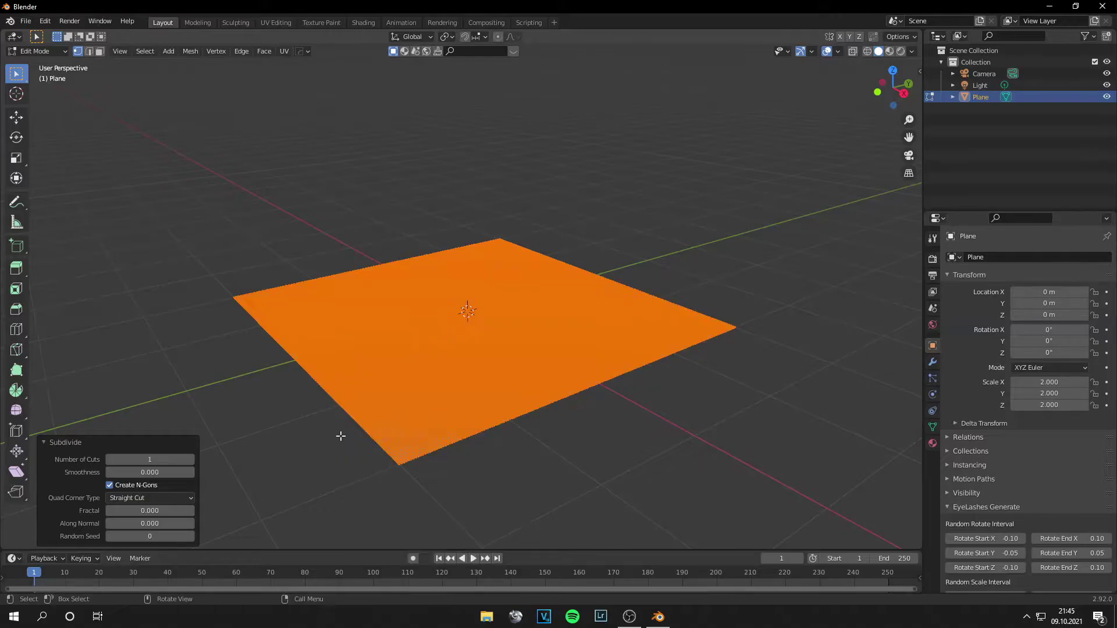
{"action": "key", "text": "Tab"}
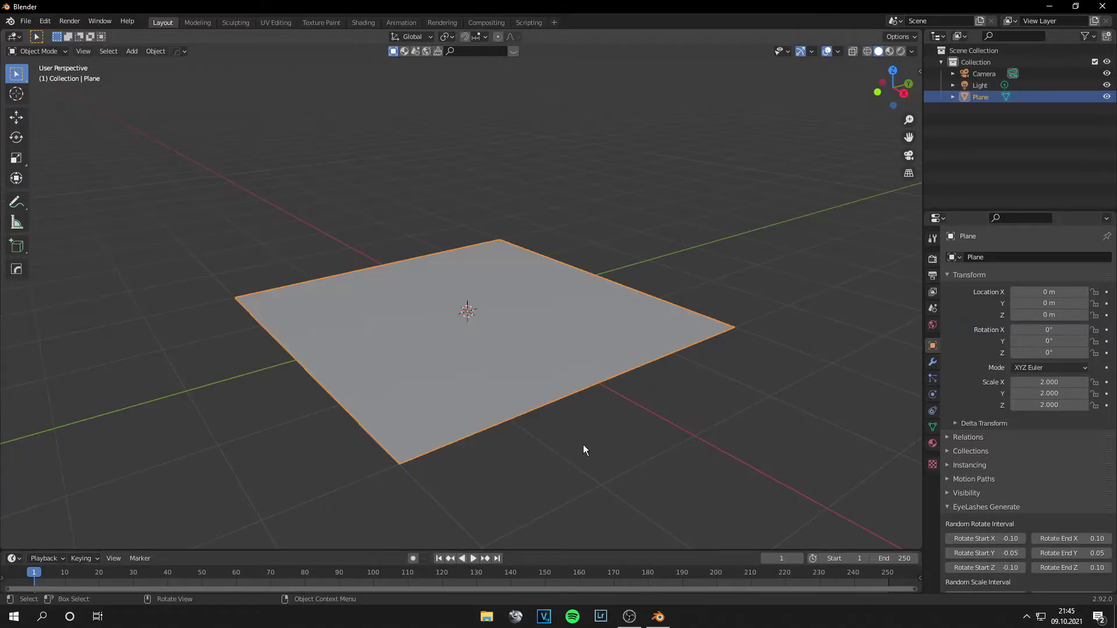
Switch to the Shading workspace and create a new material for the plane.
{"action": "left_click", "coordinate": [363, 22]}
{"action": "left_click", "coordinate": [568, 359]}
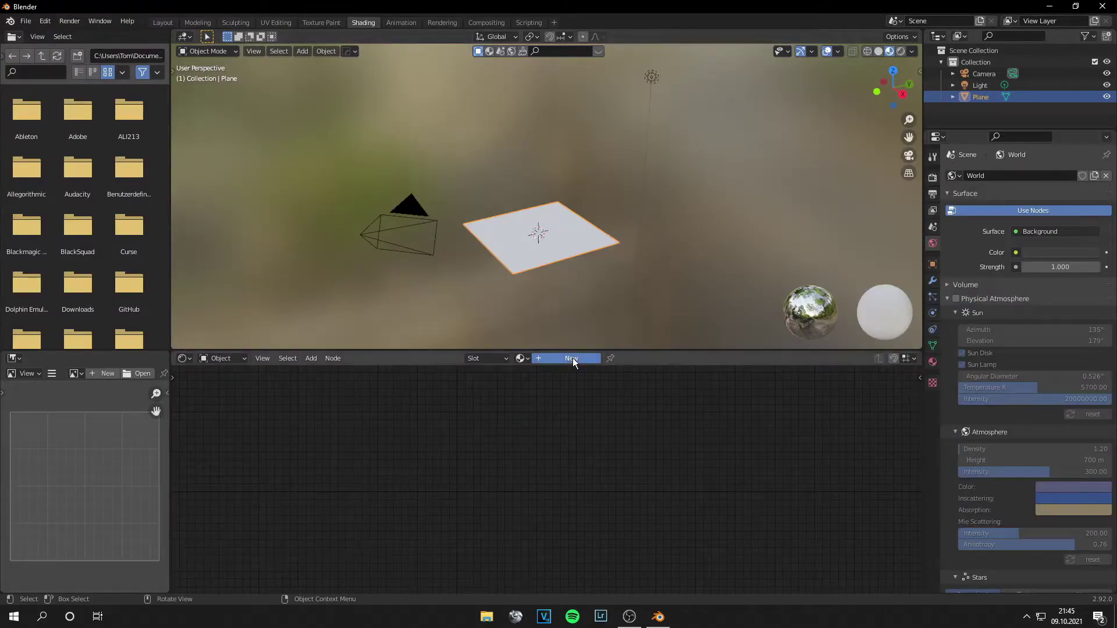
{"action": "scroll", "coordinate": [553, 443], "scroll_direction": "up", "scroll_amount": 2}
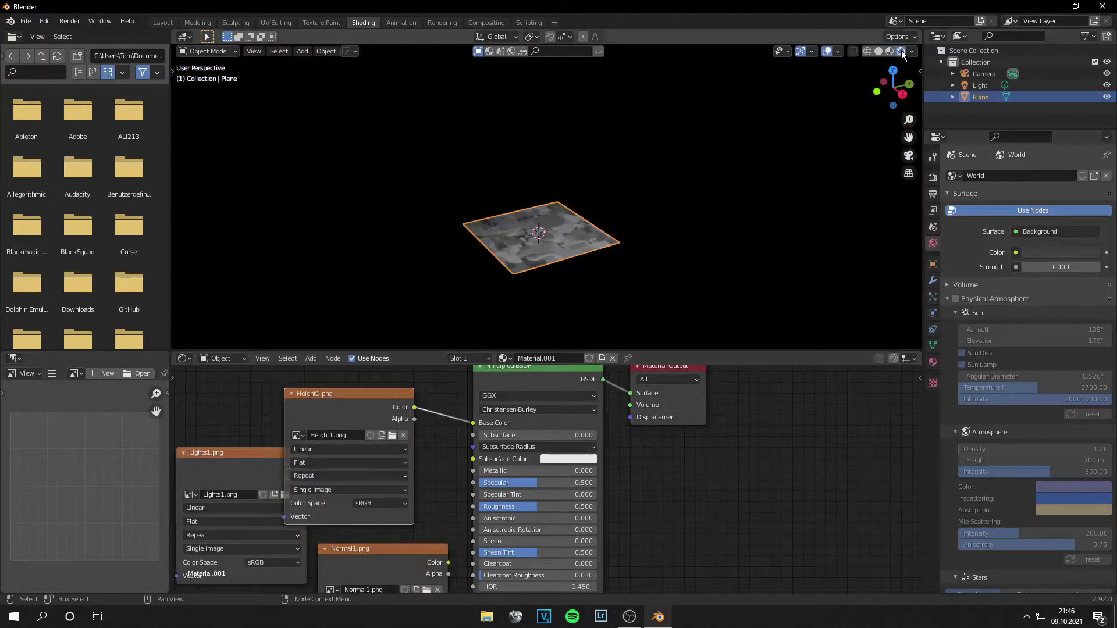
Examine the height texture on the plane up close in the rendered view.
{"action": "scroll", "coordinate": [620, 225], "scroll_direction": "up", "scroll_amount": 2}
{"action": "scroll", "coordinate": [620, 225], "scroll_direction": "up", "scroll_amount": 3}
{"action": "middle_click_drag", "start_coordinate": [642, 272], "coordinate": [655, 291]}
{"action": "middle_click_drag", "start_coordinate": [657, 279], "coordinate": [653, 131], "text": "shift"}
{"action": "scroll", "coordinate": [644, 161], "scroll_direction": "up", "scroll_amount": 4}
{"action": "middle_click_drag", "start_coordinate": [637, 195], "coordinate": [683, 246]}
{"action": "scroll", "coordinate": [430, 460], "scroll_direction": "down", "scroll_amount": 1}
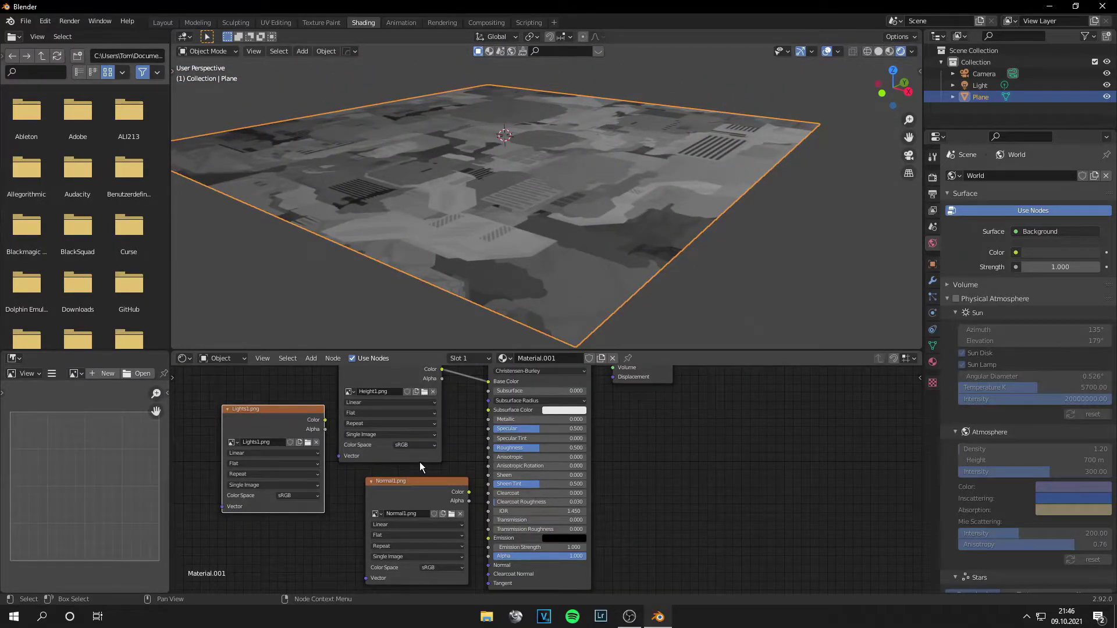
Move the Normal1.png texture node away from the shader and add a Normal Map node between them.
{"action": "middle_click_drag", "start_coordinate": [440, 463], "coordinate": [453, 406]}
{"action": "scroll", "coordinate": [418, 425], "scroll_direction": "up", "scroll_amount": 4}
{"action": "left_click_drag", "start_coordinate": [372, 436], "coordinate": [227, 520]}
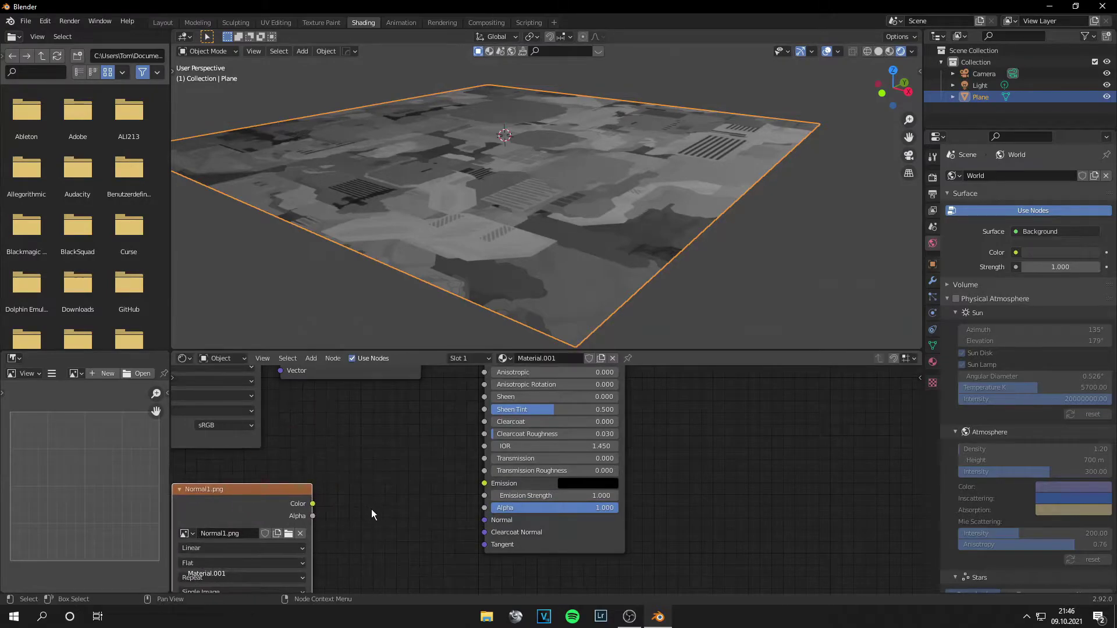
{"action": "scroll", "coordinate": [371, 510], "scroll_direction": "down", "scroll_amount": 2}
{"action": "middle_click_drag", "start_coordinate": [375, 510], "coordinate": [432, 494]}
{"action": "key", "text": "shift+a"}
{"action": "left_click", "coordinate": [399, 456]}
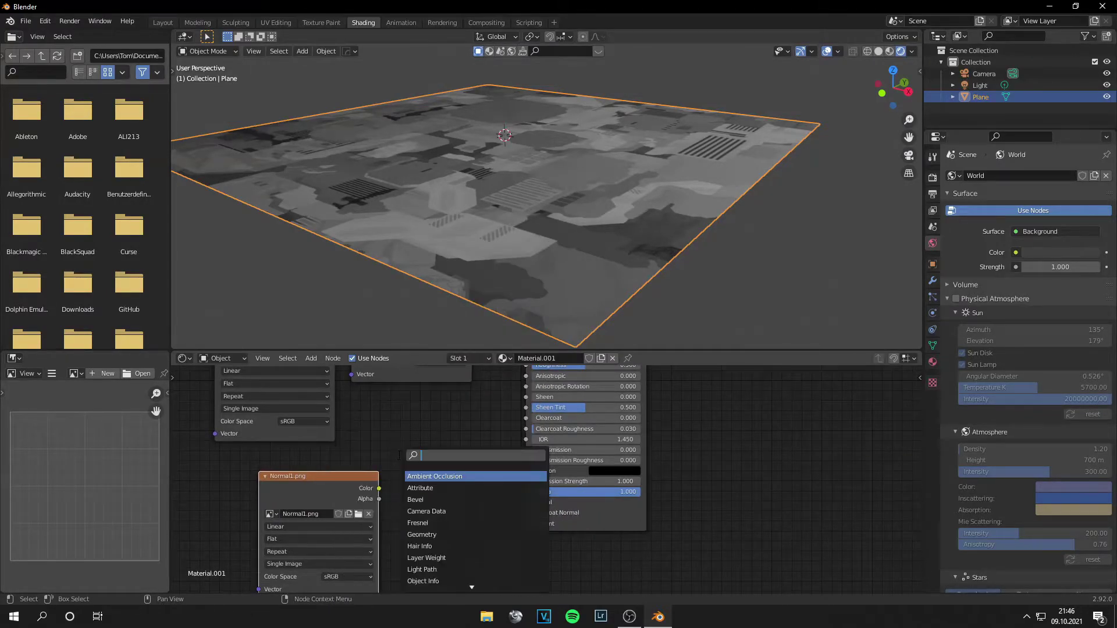
{"action": "type", "text": "norma"}
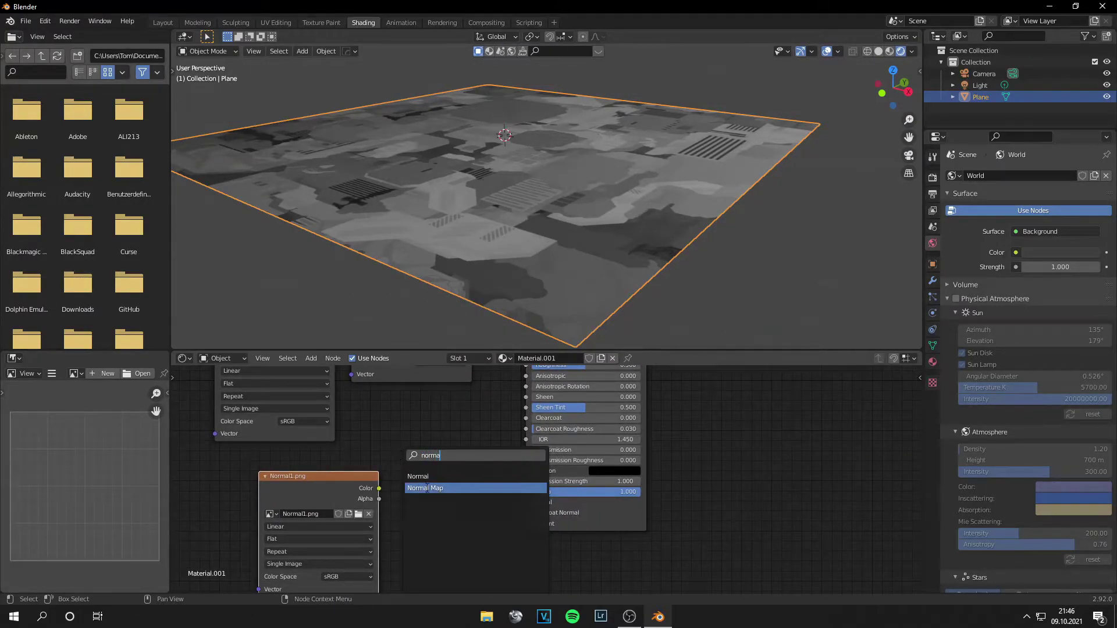
{"action": "left_click", "coordinate": [424, 489]}
{"action": "left_click", "coordinate": [466, 506]}
Connect the Normal1.png colour through the Normal Map to the shader's Normal input and set the image's colour space to Non-Color.
{"action": "left_click_drag", "start_coordinate": [502, 490], "coordinate": [528, 504]}
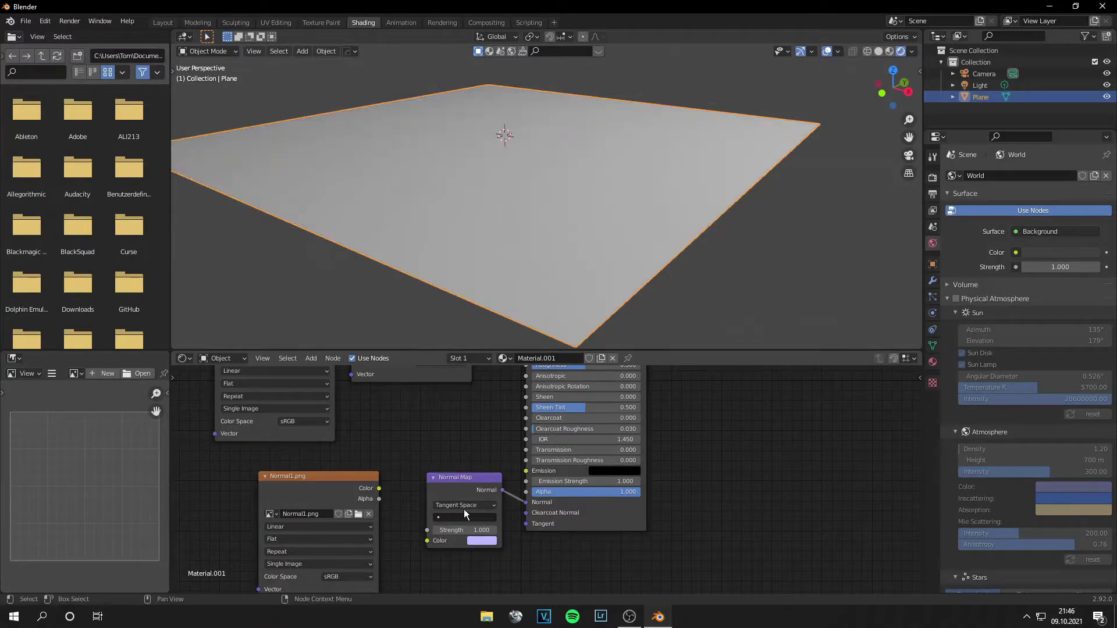
{"action": "left_click_drag", "start_coordinate": [379, 489], "coordinate": [426, 541]}
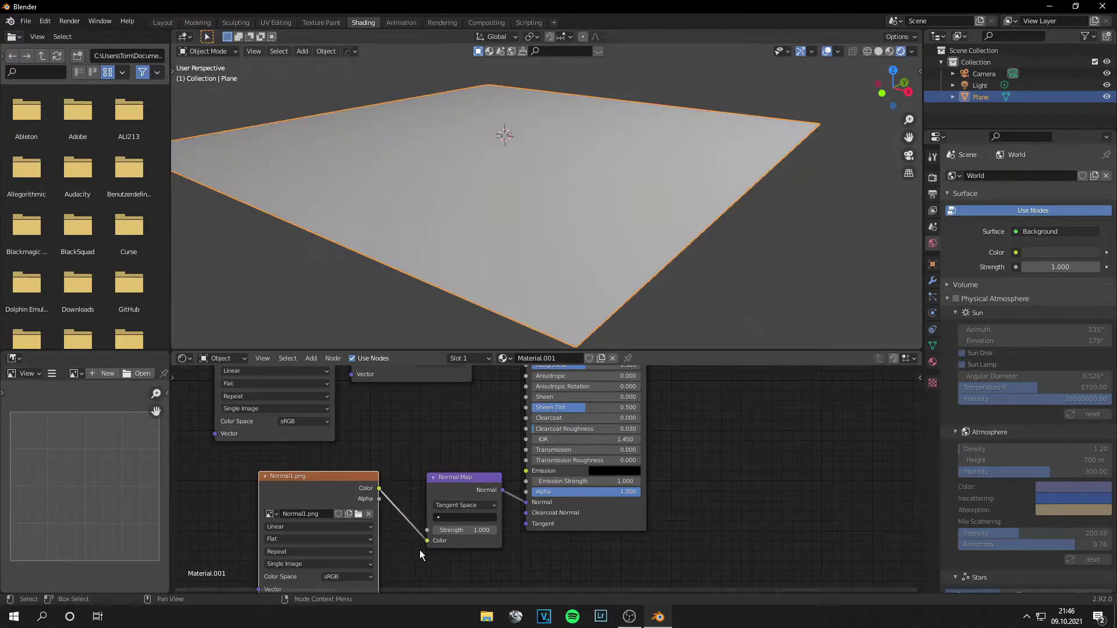
{"action": "left_click", "coordinate": [352, 578]}
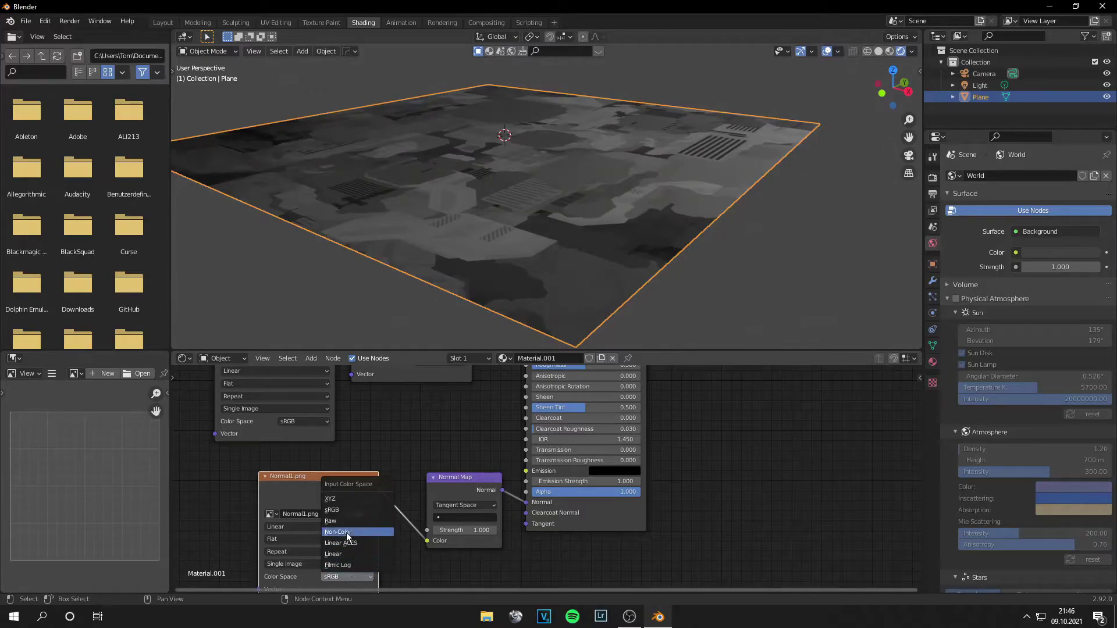
Set the Principled BSDF's Specular to 0 and move the Material Output node farther from the shader.
{"action": "mouse_move", "coordinate": [591, 164]}
{"action": "middle_mouse_down"}
{"action": "mouse_move", "coordinate": [563, 208]}
{"action": "mouse_move", "coordinate": [612, 242]}
{"action": "mouse_move", "coordinate": [605, 291]}
{"action": "middle_mouse_up"}
{"action": "middle_click_drag", "start_coordinate": [725, 464], "coordinate": [668, 546]}
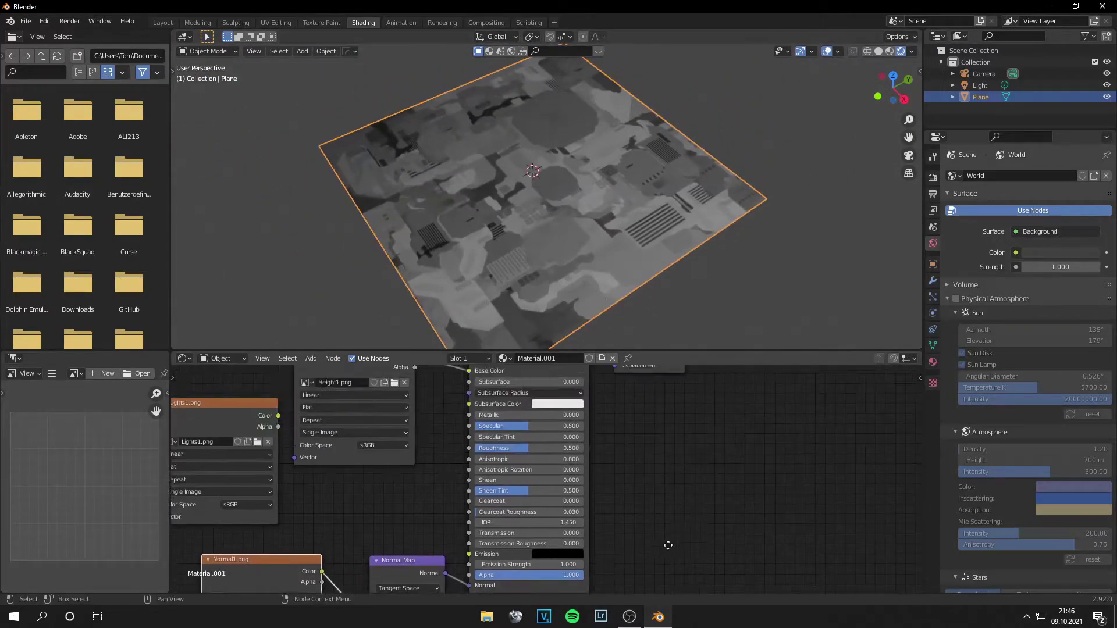
{"action": "middle_click_drag", "start_coordinate": [672, 466], "coordinate": [666, 502]}
{"action": "left_click_drag", "start_coordinate": [526, 463], "coordinate": [483, 462]}
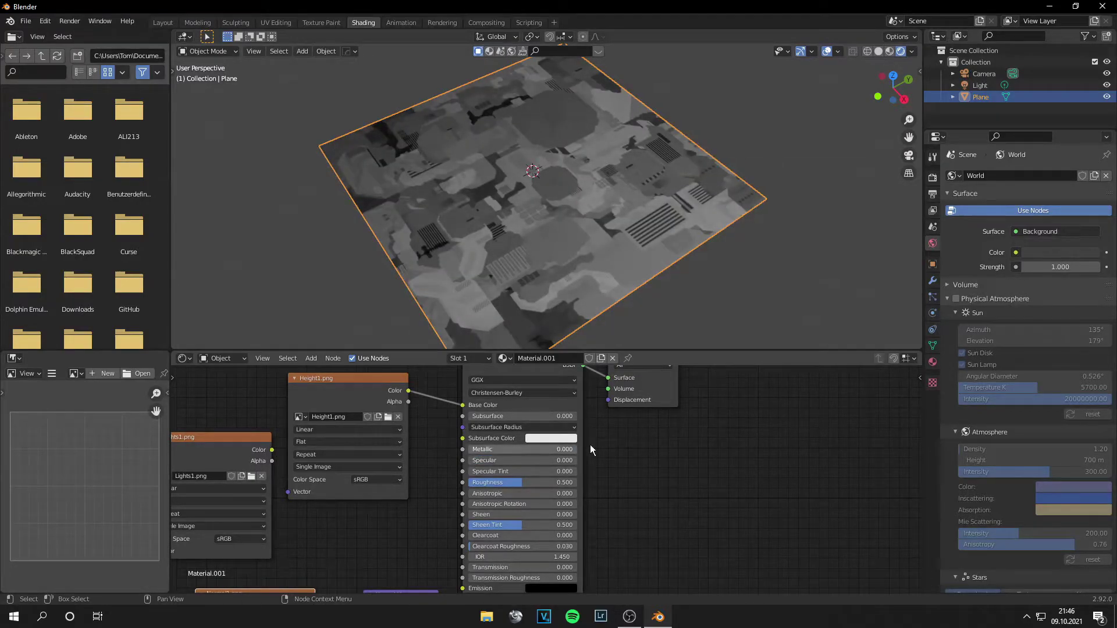
{"action": "middle_click_drag", "start_coordinate": [681, 432], "coordinate": [660, 449]}
{"action": "left_click_drag", "start_coordinate": [637, 402], "coordinate": [726, 404]}
Set the scene's render engine to Cycles.
{"action": "left_click", "coordinate": [934, 177]}
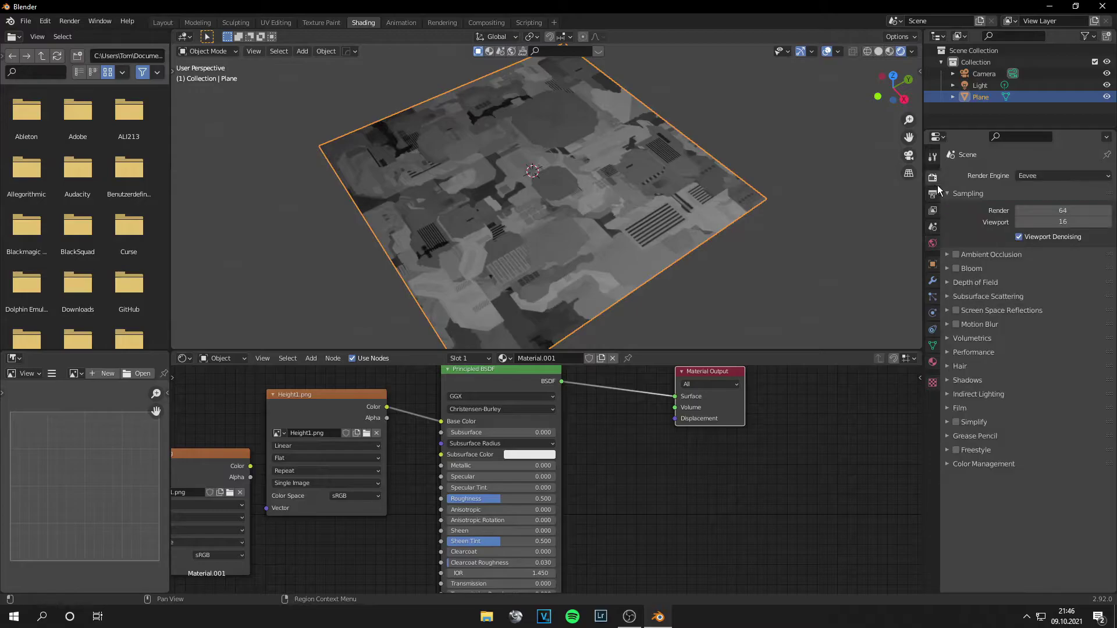
{"action": "left_click", "coordinate": [1049, 176]}
{"action": "left_click", "coordinate": [1046, 214]}
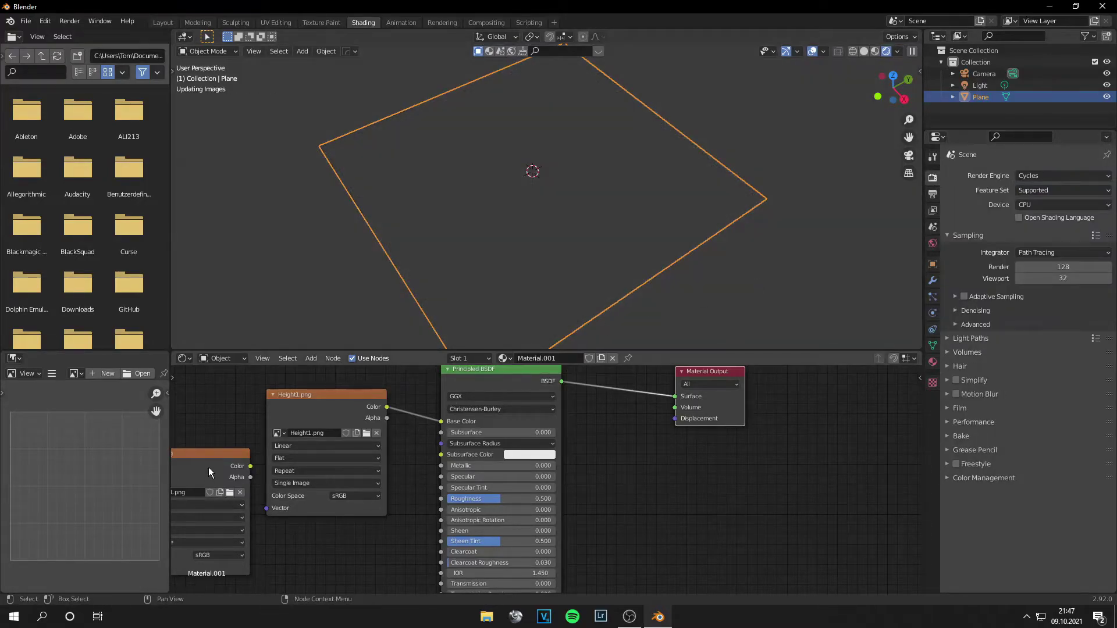
Move the Lights1.png node past the shader and place a duplicate of the Height1.png node before the Material Output.
{"action": "left_click_drag", "start_coordinate": [209, 467], "coordinate": [626, 470]}
{"action": "left_click_drag", "start_coordinate": [539, 501], "coordinate": [557, 554]}
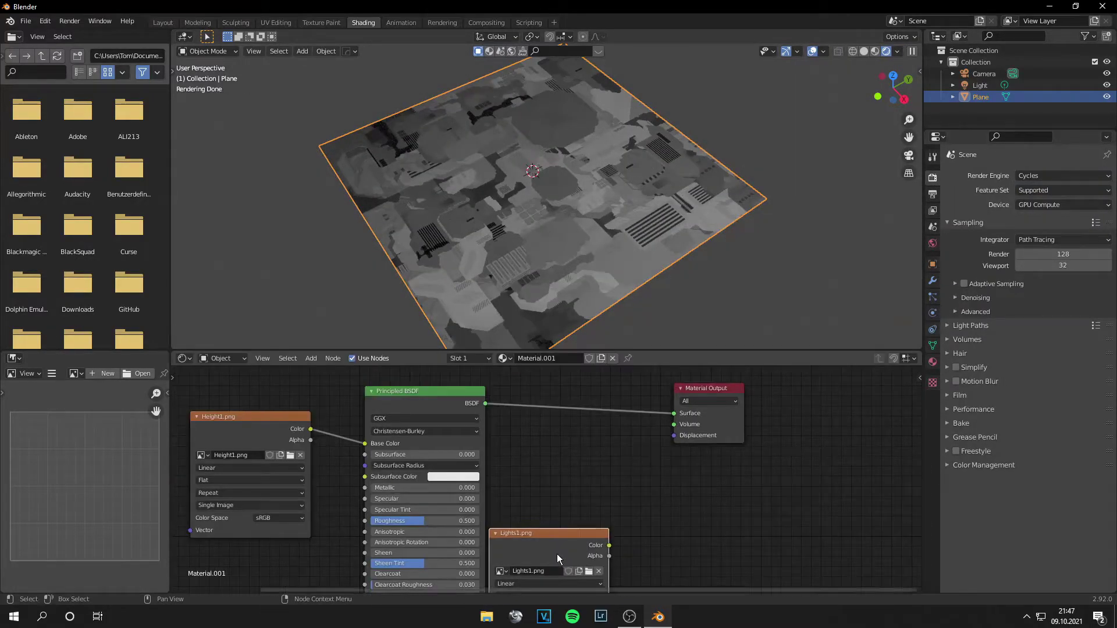
{"action": "left_click", "coordinate": [253, 428]}
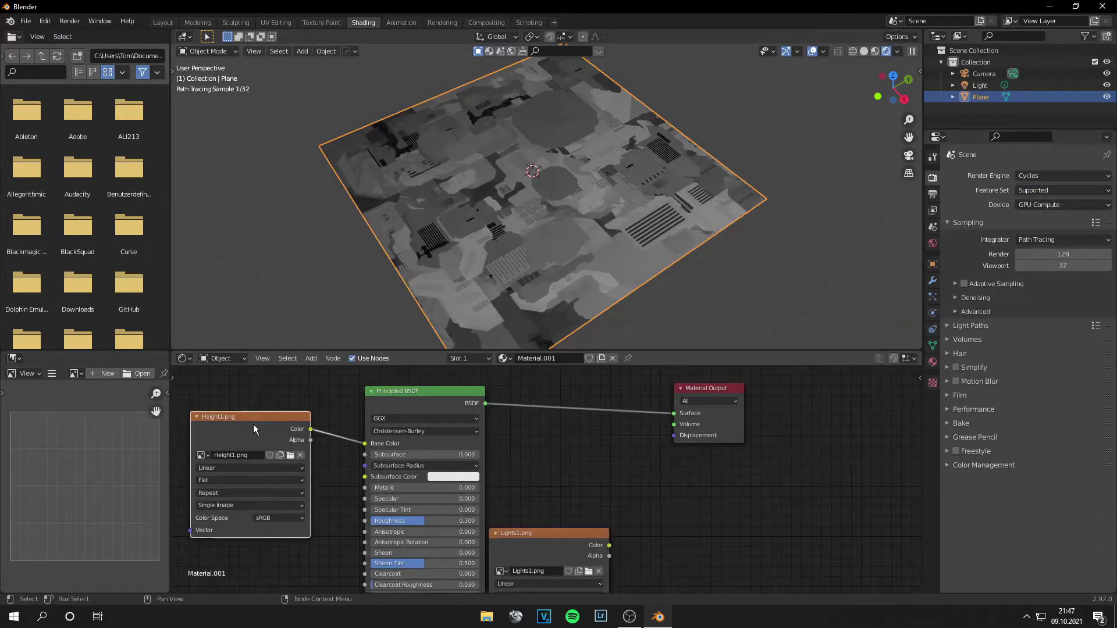
{"action": "key", "text": "shift+d"}
{"action": "middle_click_drag", "start_coordinate": [658, 512], "coordinate": [647, 510]}
{"action": "left_click_drag", "start_coordinate": [649, 452], "coordinate": [735, 427]}
Add a Displacement node driven by the duplicated Height1.png colour and connect it to the Material Output's Displacement input.
{"action": "key", "text": "shift+a"}
{"action": "left_click", "coordinate": [632, 461]}
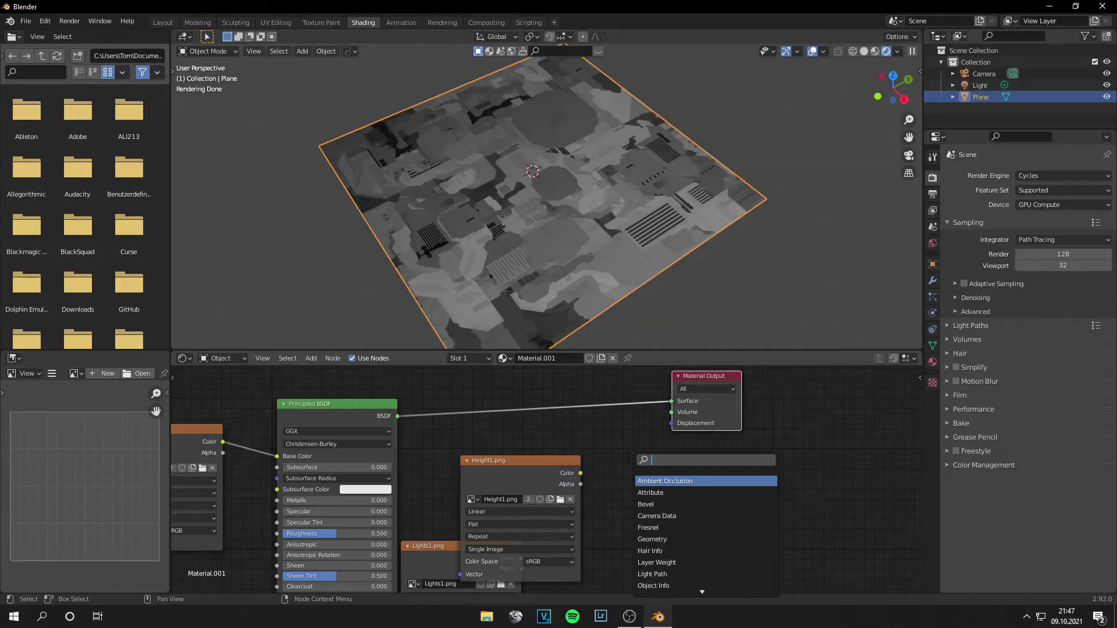
{"action": "type", "text": "d"}
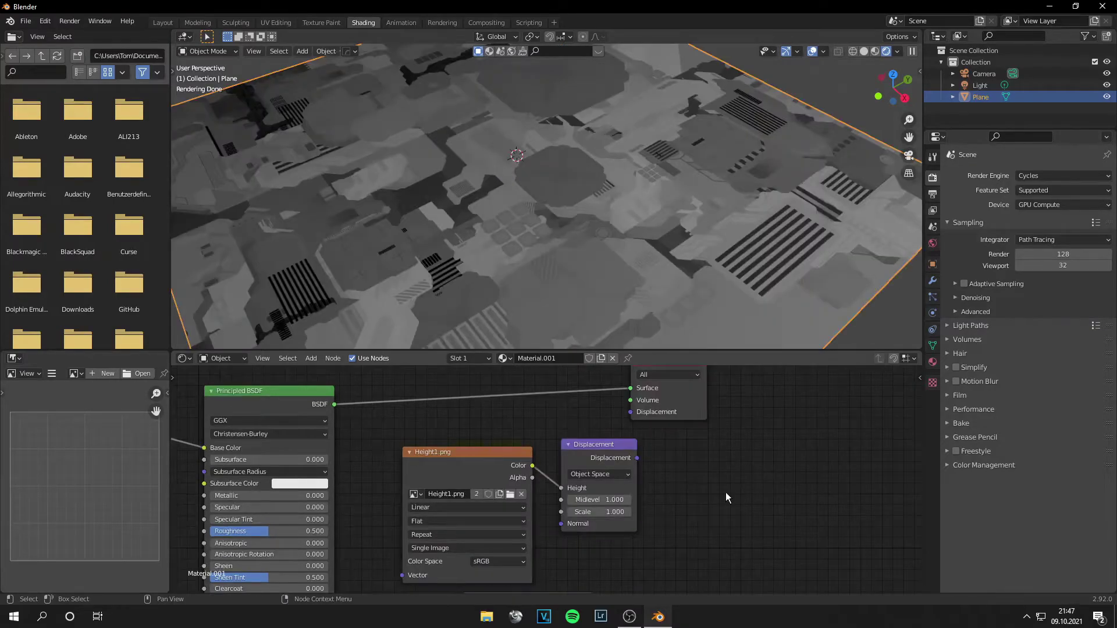
{"action": "middle_click_drag", "start_coordinate": [726, 490], "coordinate": [699, 497]}
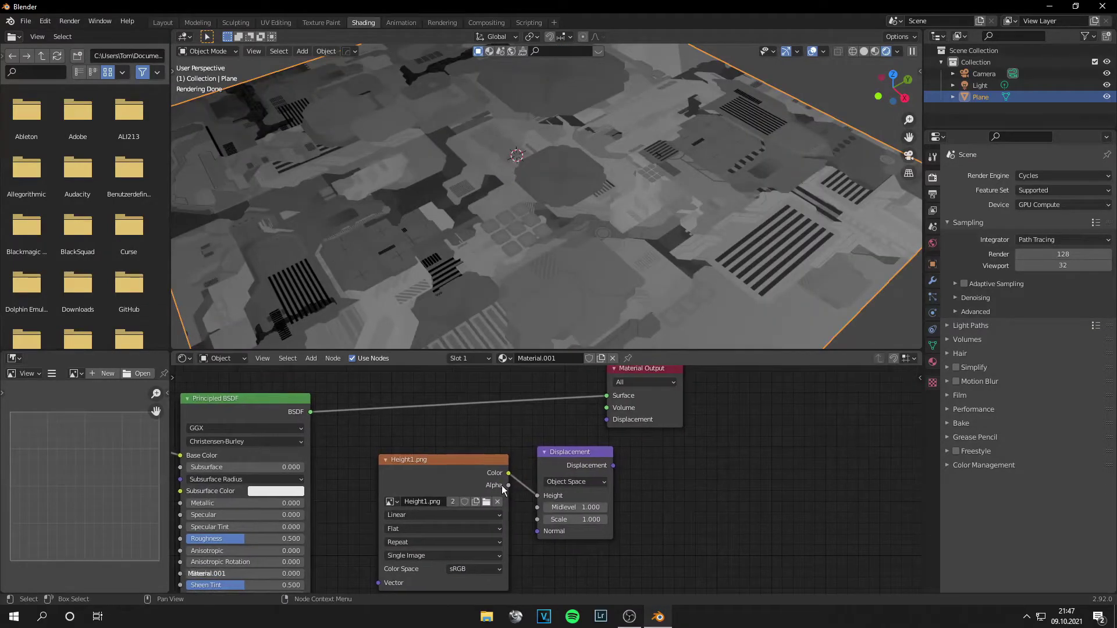
{"action": "left_click_drag", "start_coordinate": [613, 466], "coordinate": [607, 419]}
Deselect the plane, then detach and reconnect the Displacement link at the Material Output to compare the surface.
{"action": "left_click", "coordinate": [707, 289]}
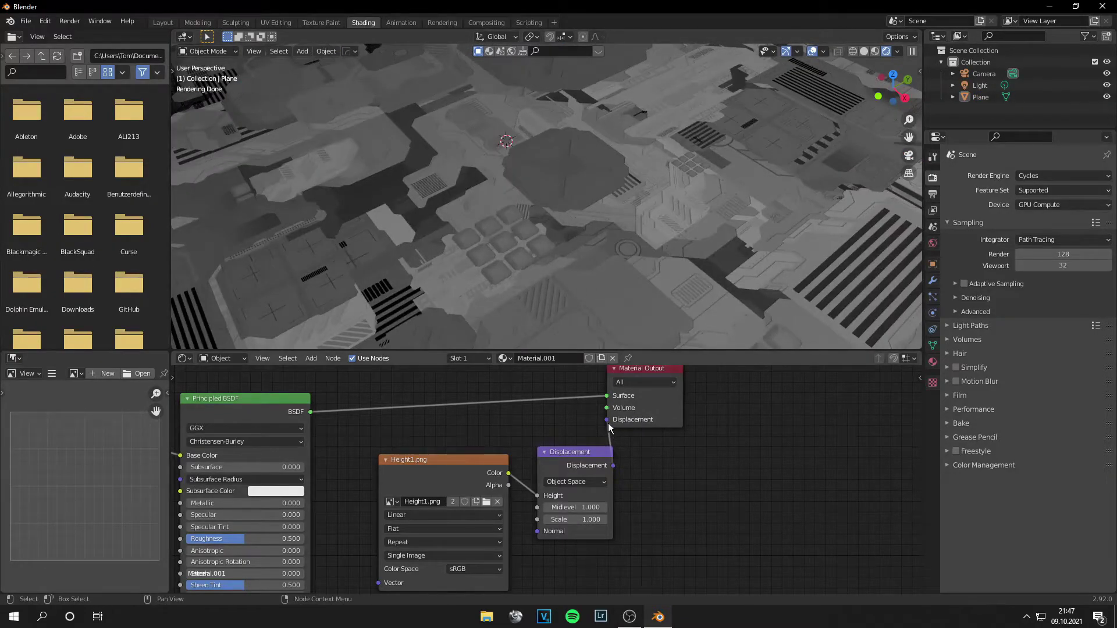
{"action": "left_click_drag", "start_coordinate": [608, 420], "coordinate": [586, 421]}
{"action": "left_click_drag", "start_coordinate": [613, 465], "coordinate": [605, 418]}
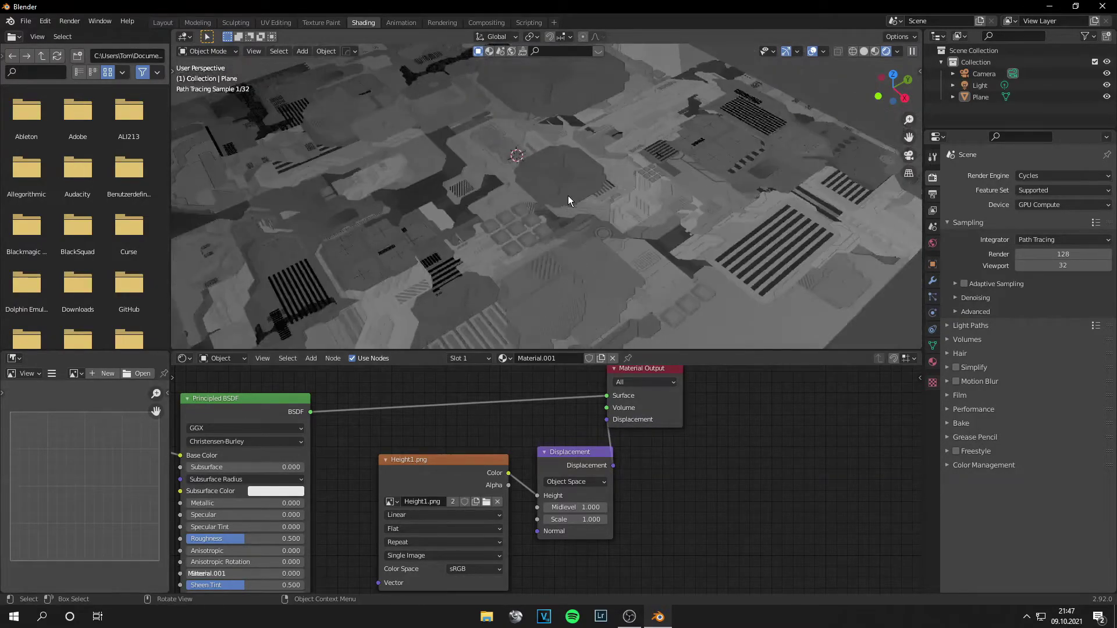
Open the settings of the image texture used by the plane's Displace modifier.
{"action": "scroll", "coordinate": [568, 198], "scroll_direction": "down", "scroll_amount": 3}
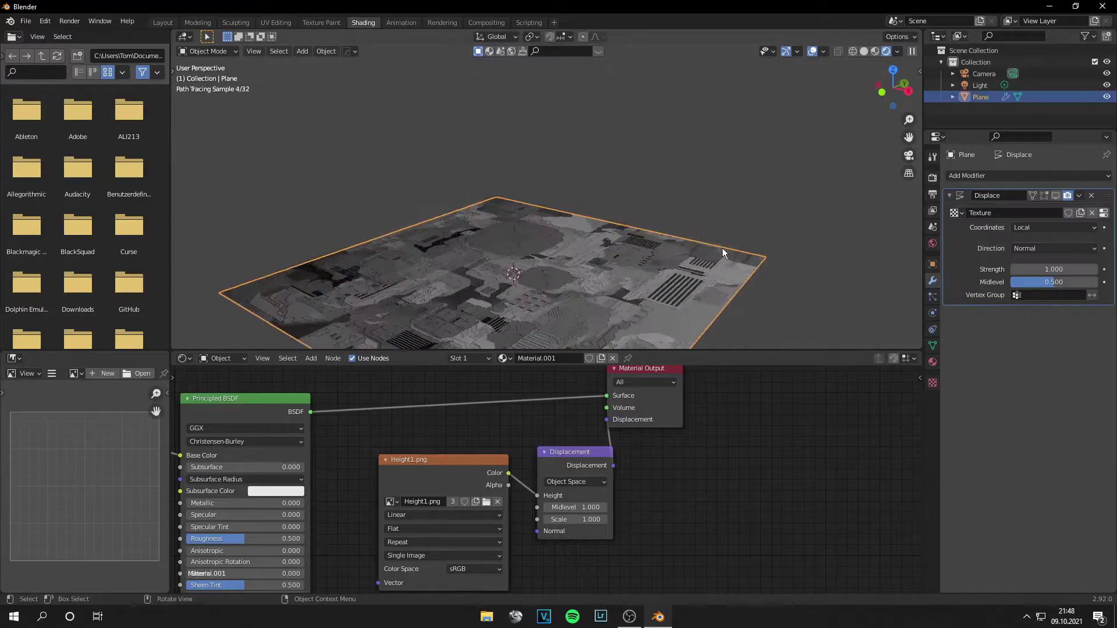
{"action": "mouse_move", "coordinate": [722, 248]}
{"action": "middle_mouse_down"}
{"action": "mouse_move", "coordinate": [731, 218]}
{"action": "mouse_move", "coordinate": [731, 243]}
{"action": "middle_mouse_up"}
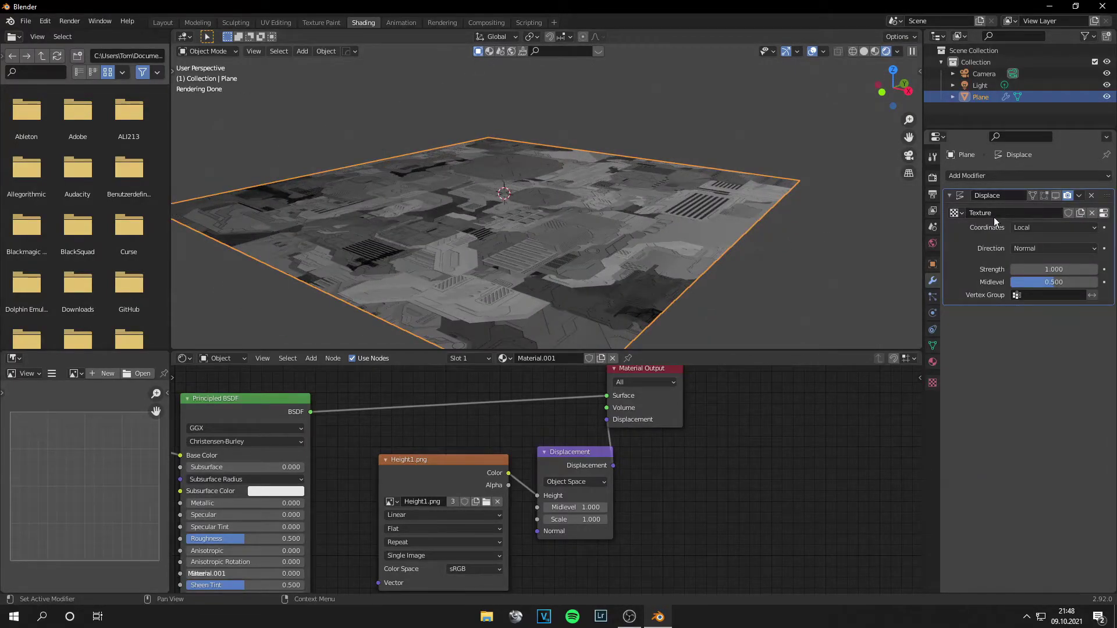
{"action": "left_click", "coordinate": [933, 383]}
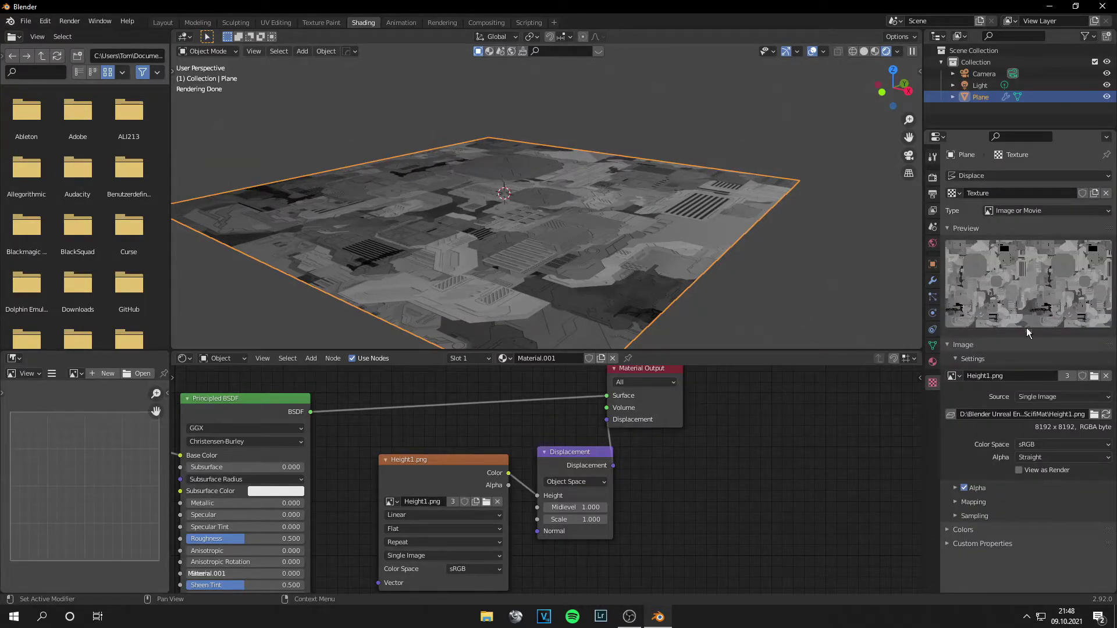
Turn on the Displace modifier's viewport display, then deselect the plane and inspect the displaced surface.
{"action": "left_click", "coordinate": [933, 281]}
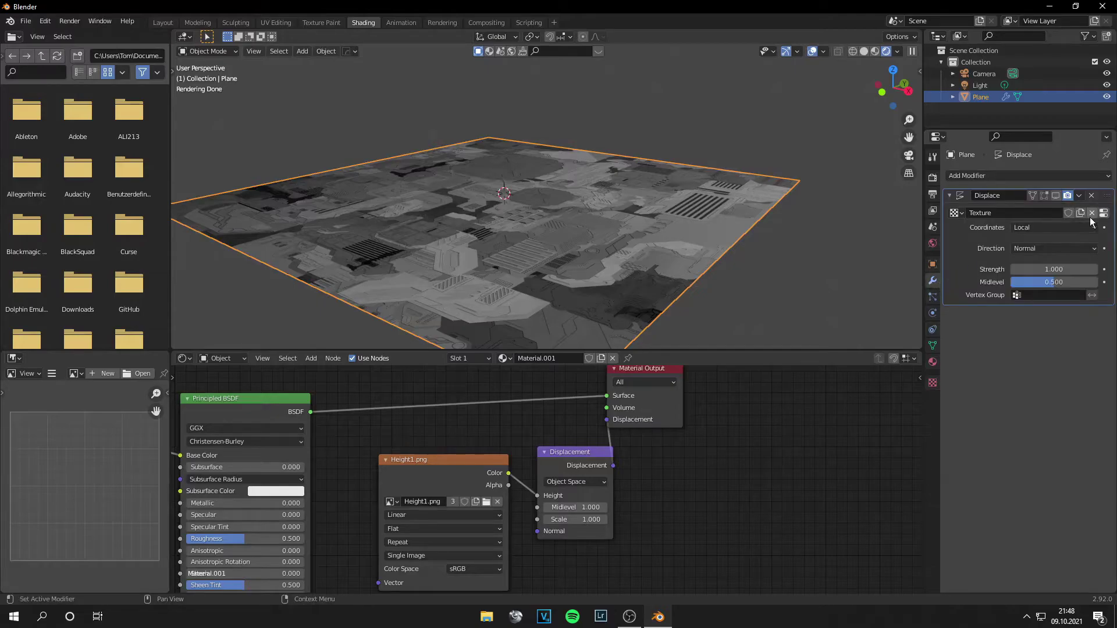
{"action": "left_click", "coordinate": [1055, 196]}
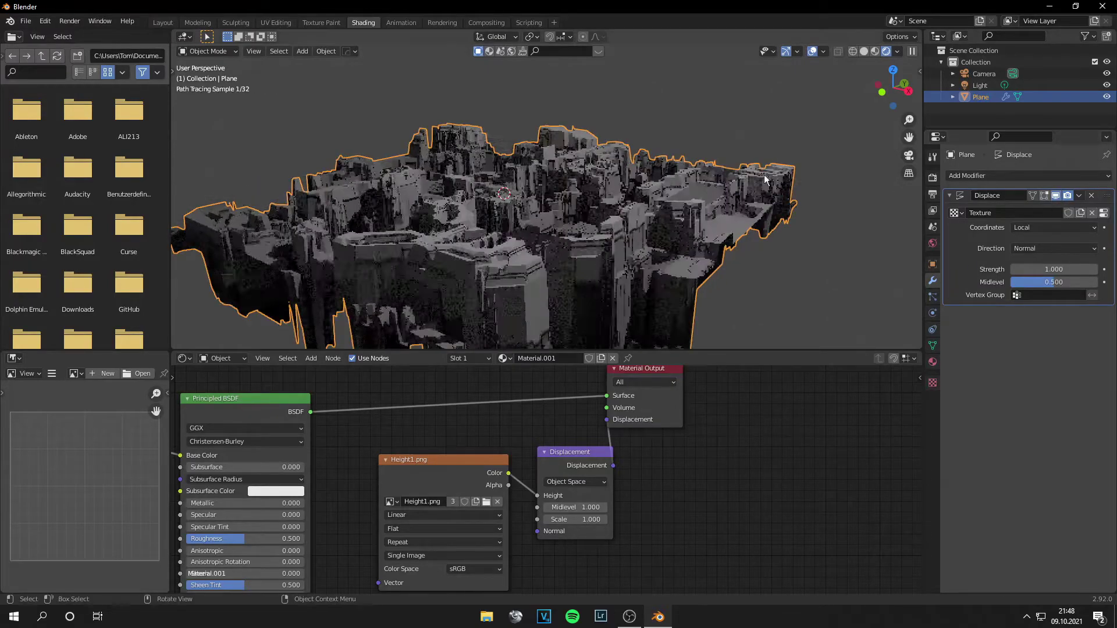
{"action": "left_click", "coordinate": [780, 261]}
{"action": "scroll", "coordinate": [734, 213], "scroll_direction": "up", "scroll_amount": 1}
{"action": "middle_click_drag", "start_coordinate": [733, 213], "coordinate": [723, 221]}
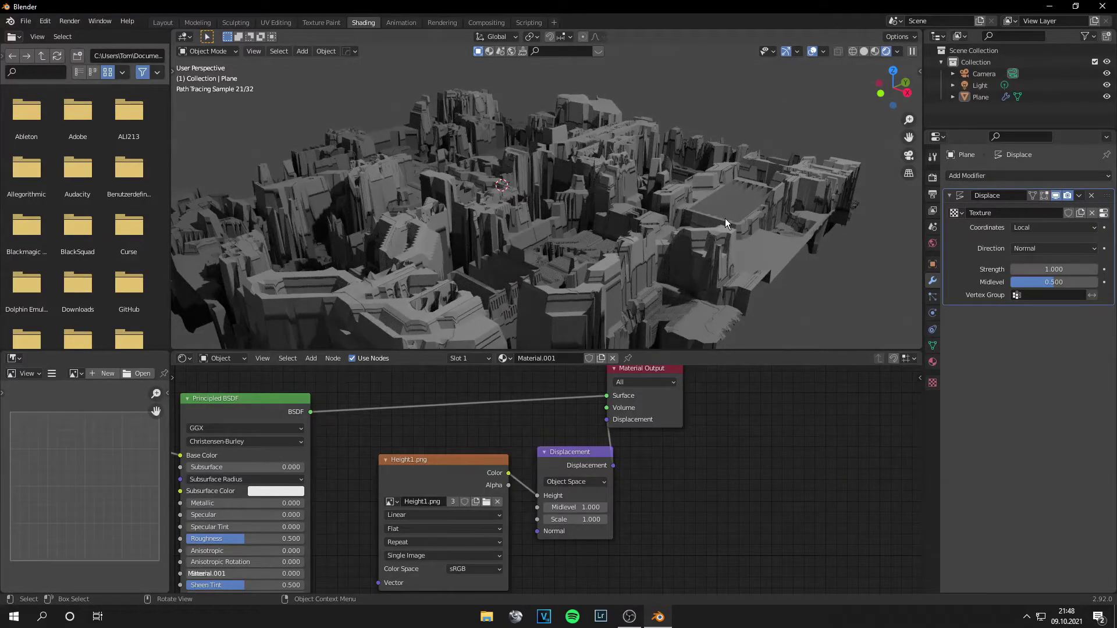
Set the Displace modifier's strength to 0.1.
{"action": "left_click", "coordinate": [1069, 271]}
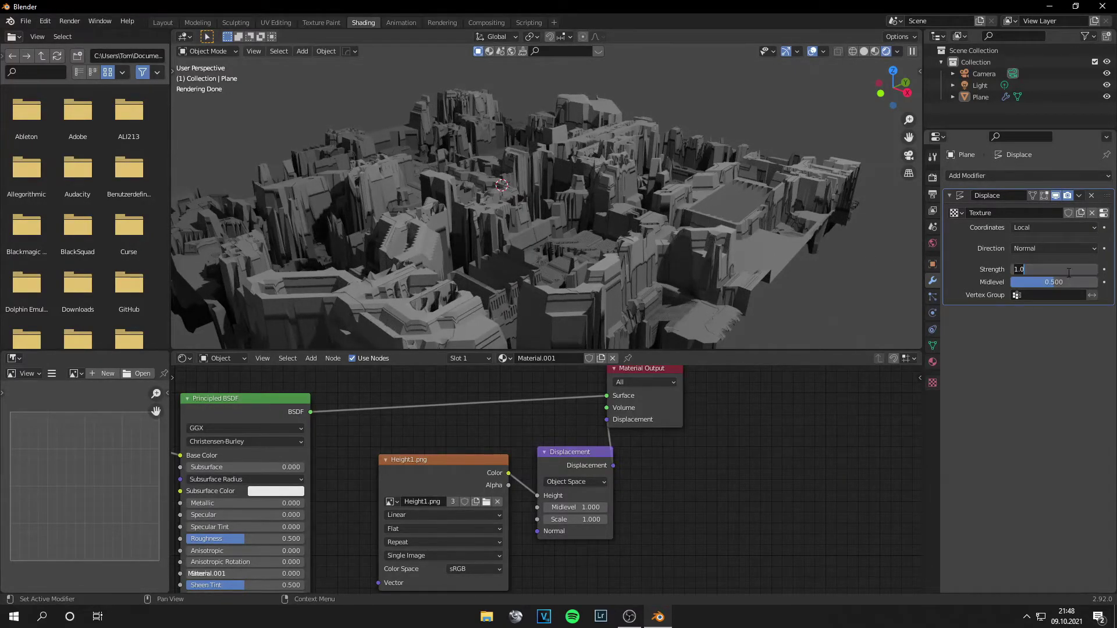
{"action": "type", "text": "0.1"}
{"action": "key", "text": "Return"}
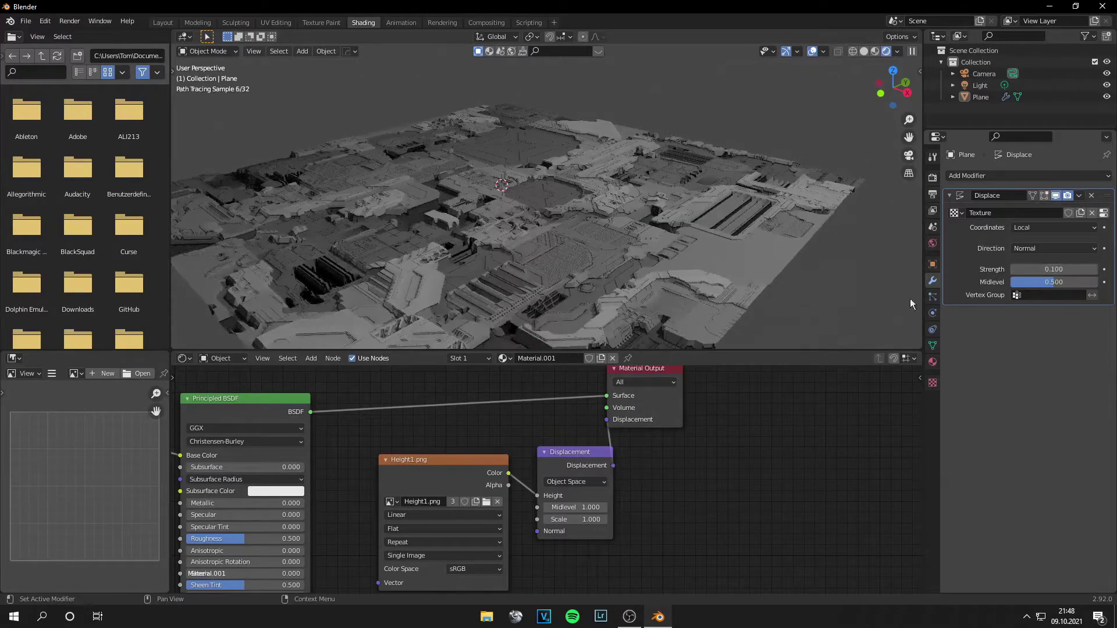
Add a Simple Subdivision modifier above Displace on the plane, with 0 viewport levels and 2 render levels.
{"action": "middle_click_drag", "start_coordinate": [681, 298], "coordinate": [658, 243], "text": "shift"}
{"action": "scroll", "coordinate": [690, 282], "scroll_direction": "up", "scroll_amount": 3}
{"action": "left_click", "coordinate": [613, 249]}
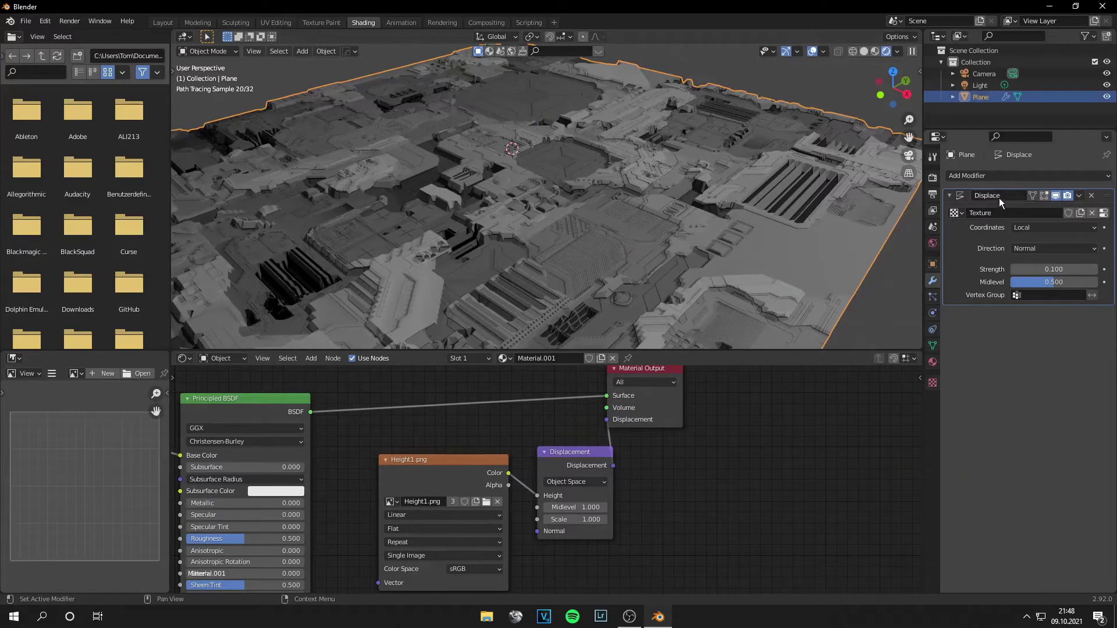
{"action": "left_click", "coordinate": [1022, 177]}
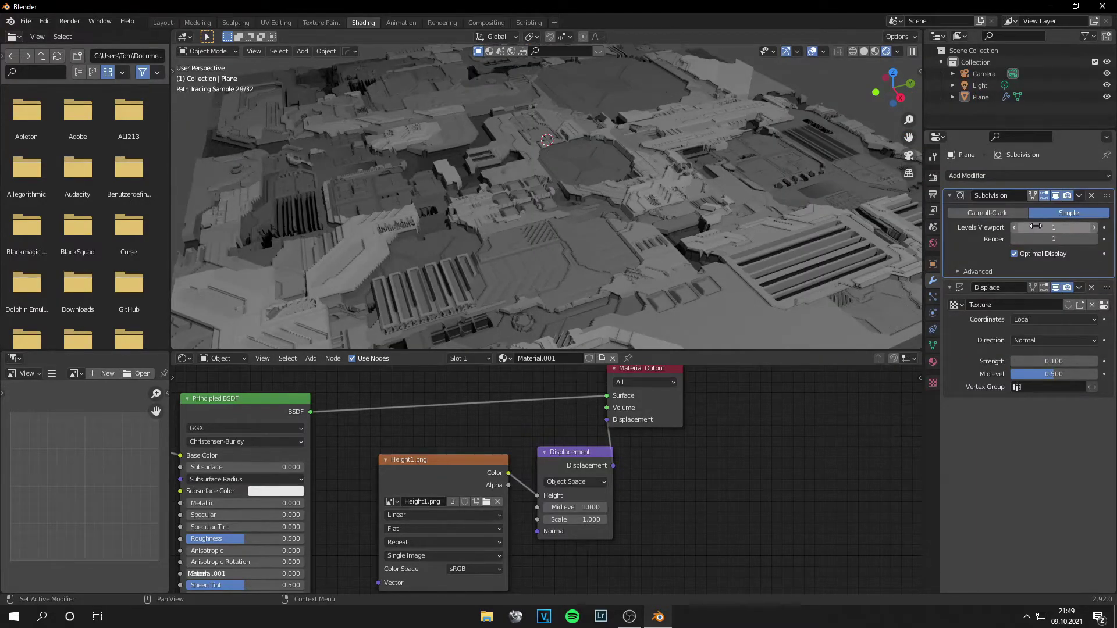
{"action": "left_click_drag", "start_coordinate": [1060, 224], "coordinate": [1041, 225]}
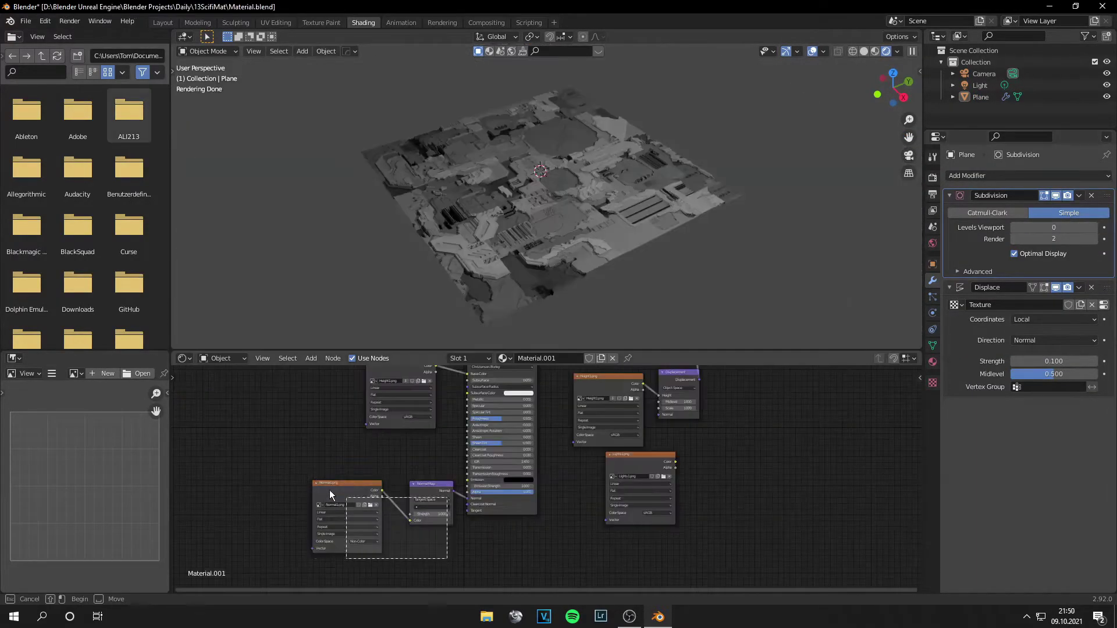
Move the Normal1.png and Normal Map nodes lower, and place the Lights1.png node above them before the shader.
{"action": "left_click_drag", "start_coordinate": [431, 487], "coordinate": [431, 520]}
{"action": "left_click", "coordinate": [622, 519]}
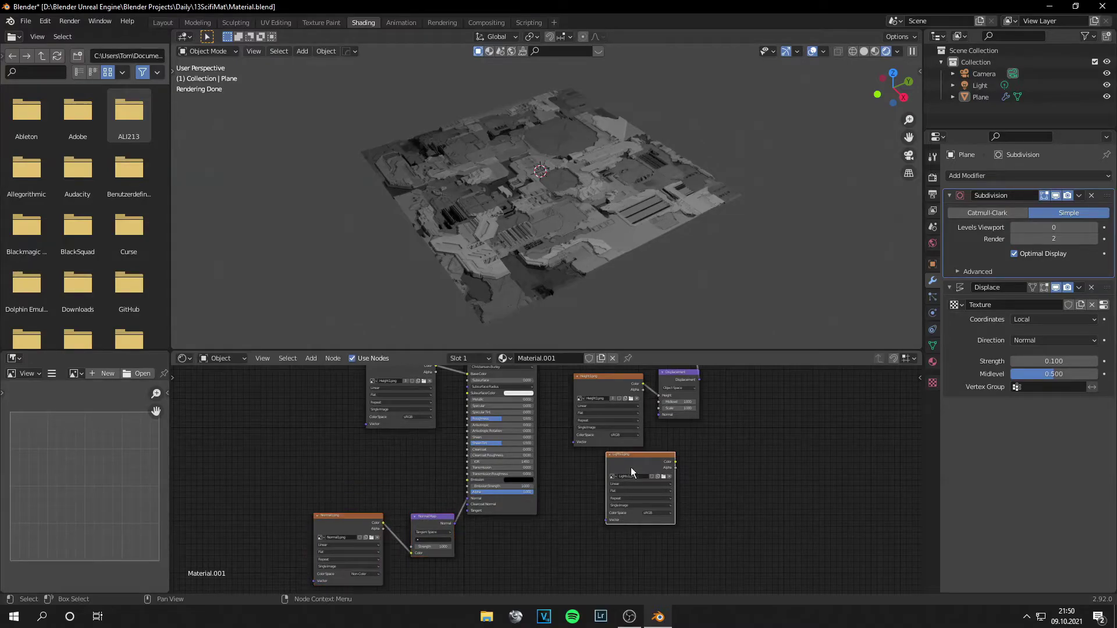
{"action": "left_click_drag", "start_coordinate": [627, 468], "coordinate": [269, 451]}
Connect the Lights1.png colour to the Principled BSDF's Emission input and inspect the lights on the plane.
{"action": "middle_click_drag", "start_coordinate": [386, 468], "coordinate": [442, 467]}
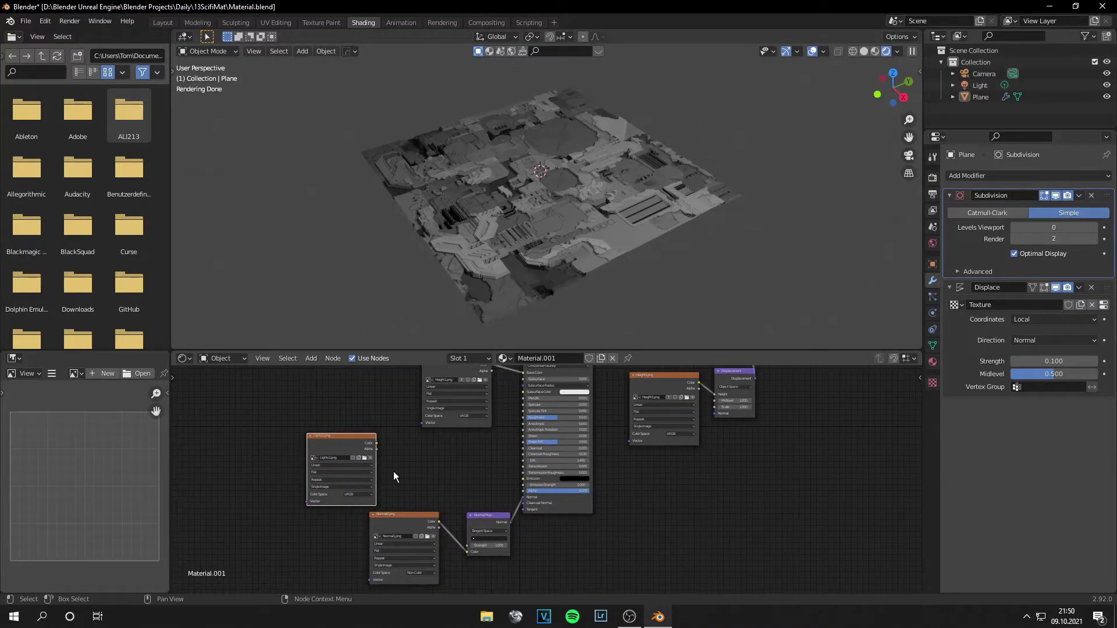
{"action": "scroll", "coordinate": [393, 472], "scroll_direction": "up", "scroll_amount": 3}
{"action": "scroll", "coordinate": [395, 471], "scroll_direction": "up", "scroll_amount": 2}
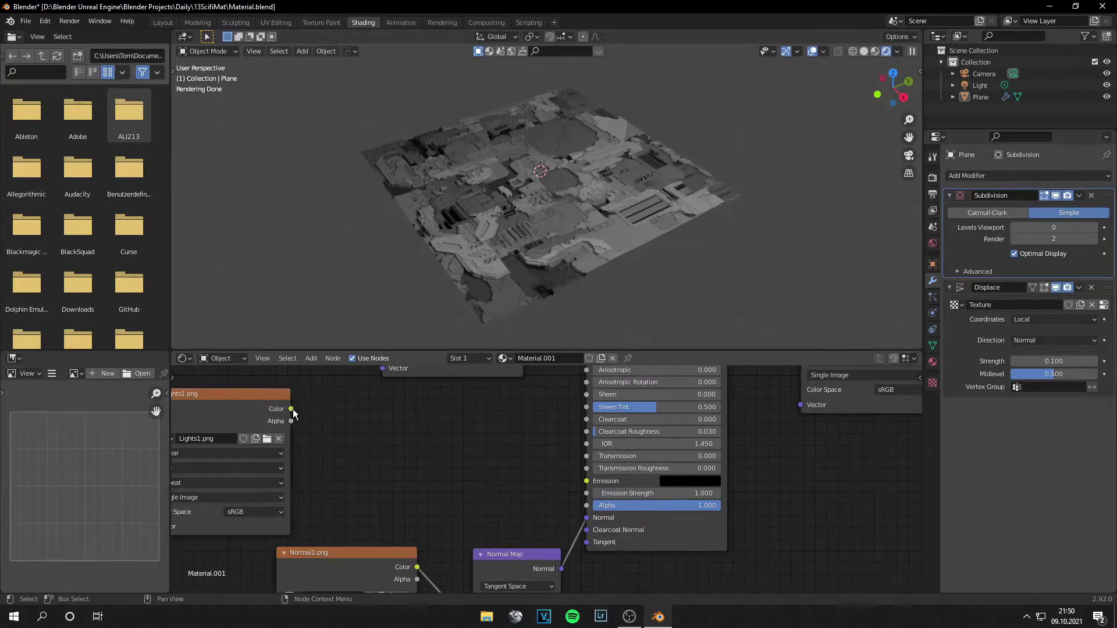
{"action": "left_click_drag", "start_coordinate": [291, 409], "coordinate": [590, 486]}
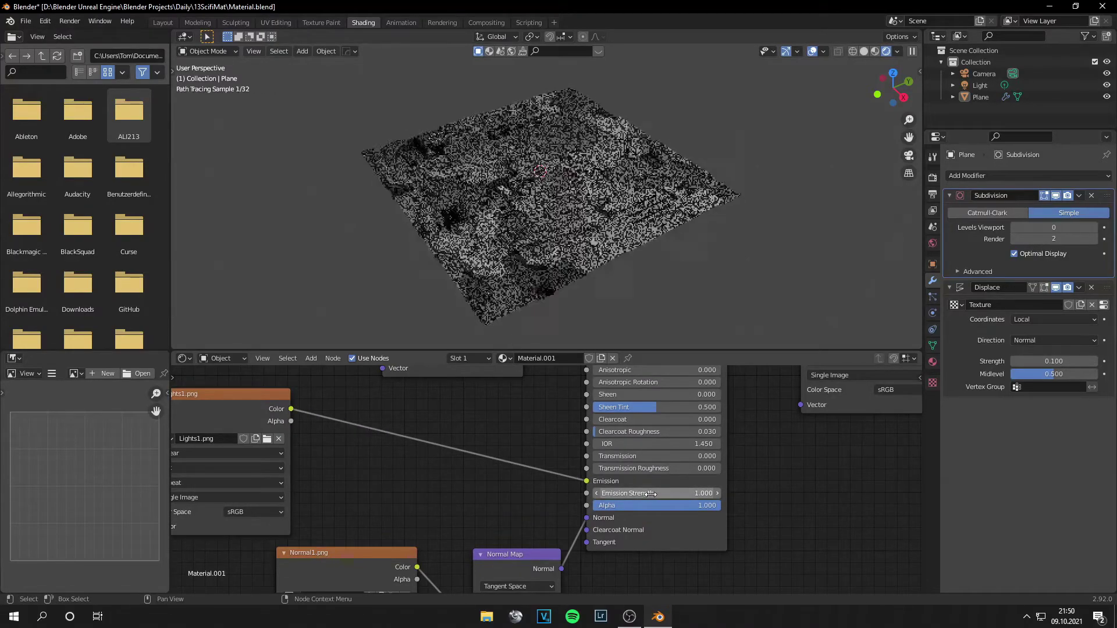
{"action": "scroll", "coordinate": [509, 234], "scroll_direction": "up", "scroll_amount": 4}
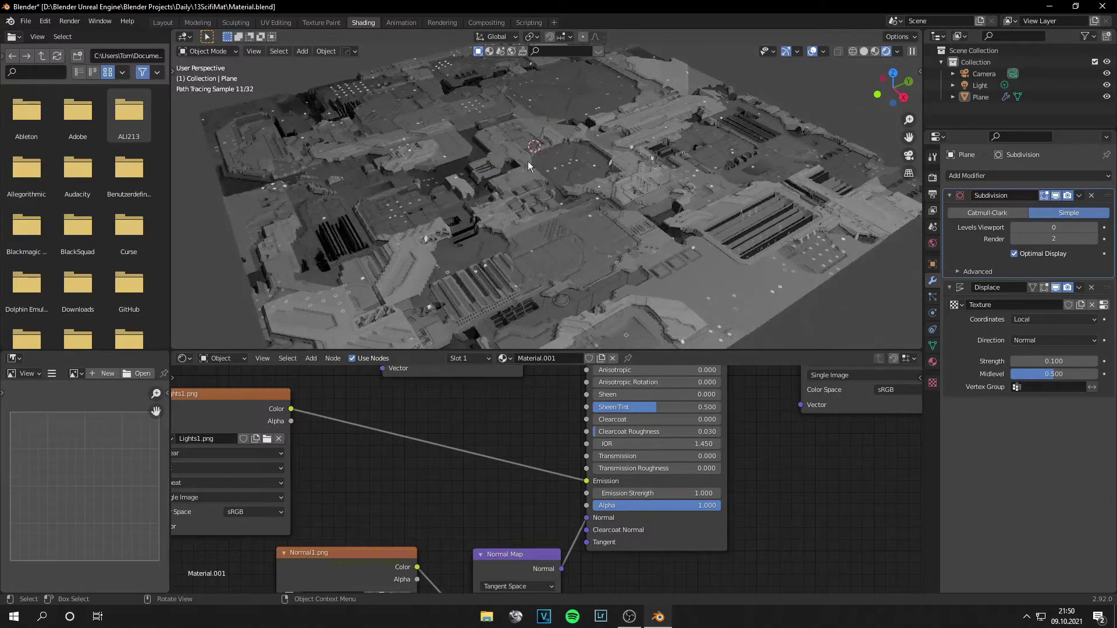
{"action": "scroll", "coordinate": [495, 317], "scroll_direction": "down", "scroll_amount": 2}
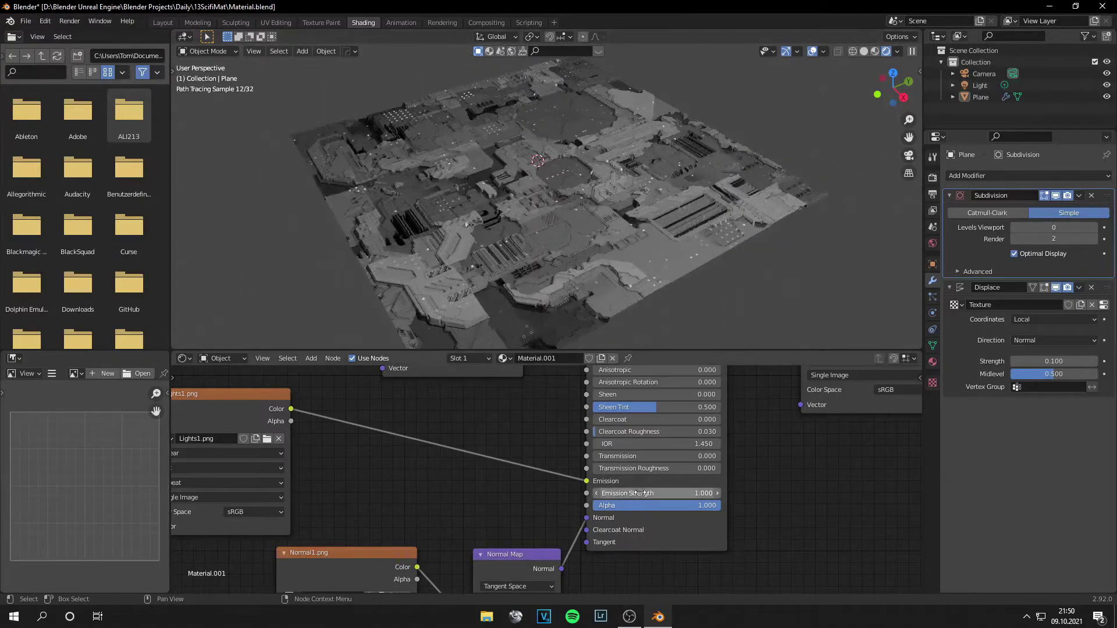
Try a stronger Emission Strength of 9.2 on the Principled BSDF.
{"action": "double_click", "coordinate": [636, 494]}
{"action": "type", "text": "7"}
{"action": "key", "text": "Return"}
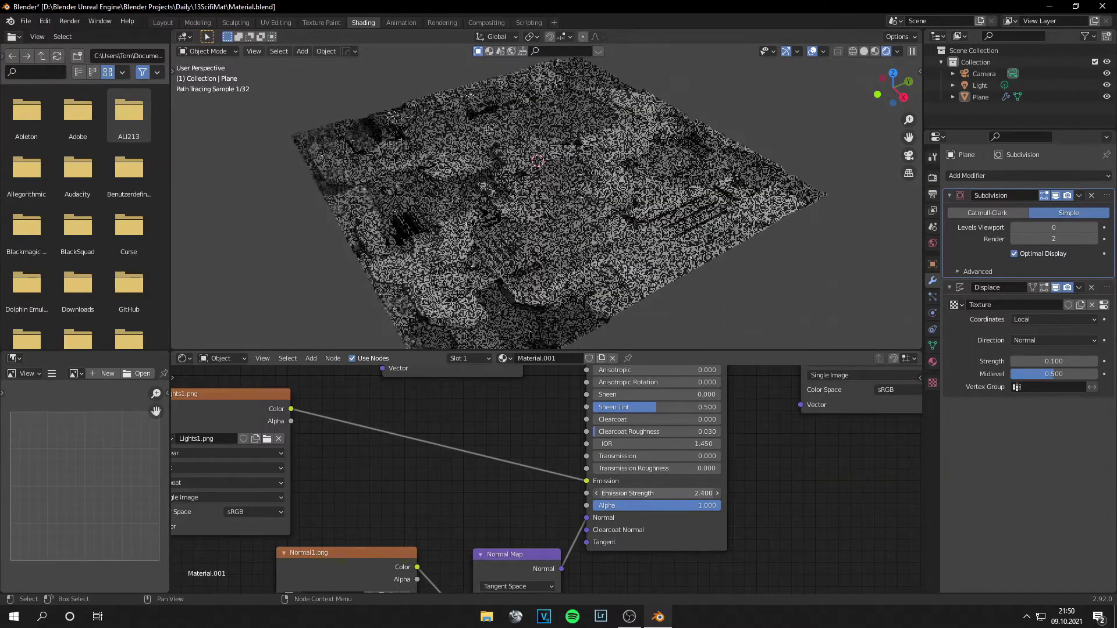
{"action": "left_click_drag", "start_coordinate": [636, 494], "coordinate": [775, 494]}
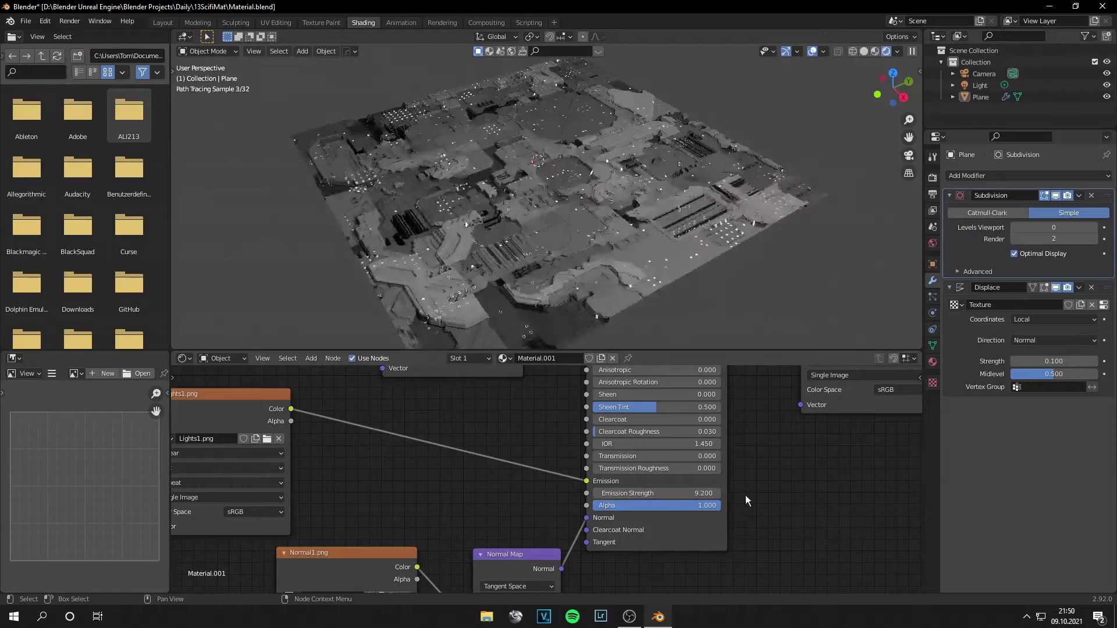
Set the Principled BSDF's Emission Strength to 2 and check the lights from different angles.
{"action": "middle_click_drag", "start_coordinate": [658, 262], "coordinate": [701, 222]}
{"action": "double_click", "coordinate": [685, 494]}
{"action": "type", "text": "2"}
{"action": "key", "text": "Return"}
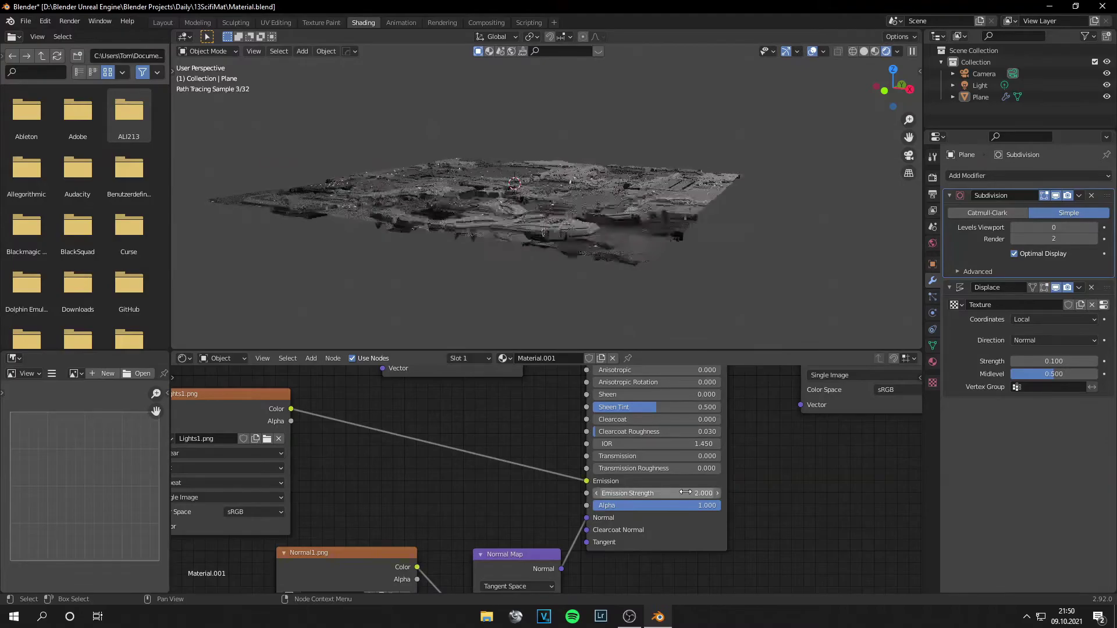
{"action": "middle_click_drag", "start_coordinate": [619, 192], "coordinate": [619, 261]}
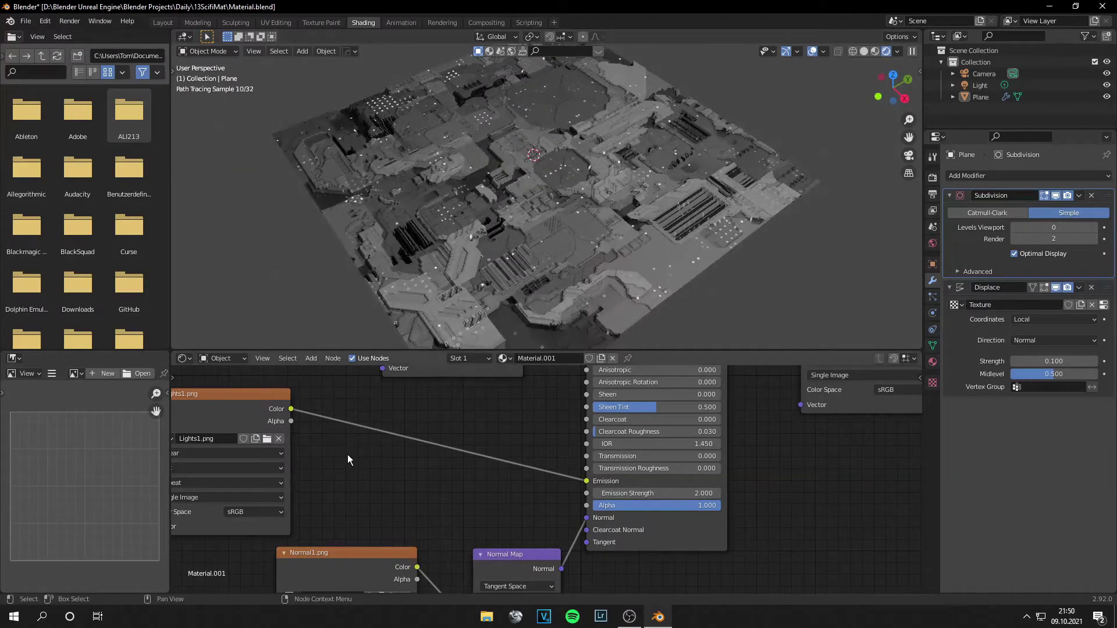
Insert a MixRGB node between Lights1.png and the Emission input, with factor 0 and a cyan Color2.
{"action": "middle_click_drag", "start_coordinate": [347, 455], "coordinate": [439, 465]}
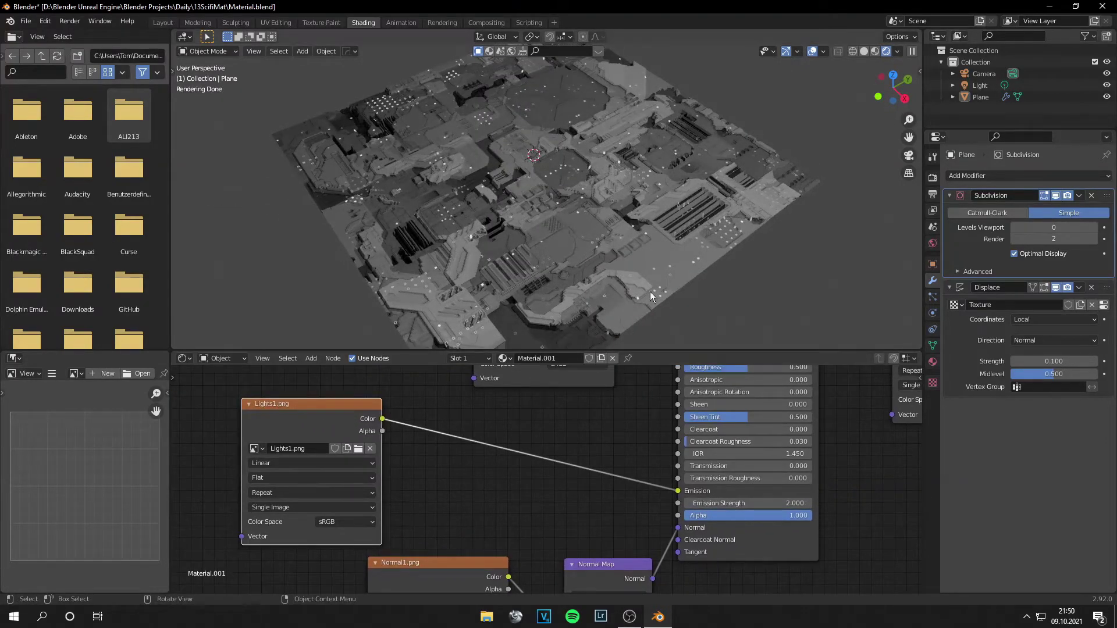
{"action": "key", "text": "shift+a"}
{"action": "left_click", "coordinate": [460, 448]}
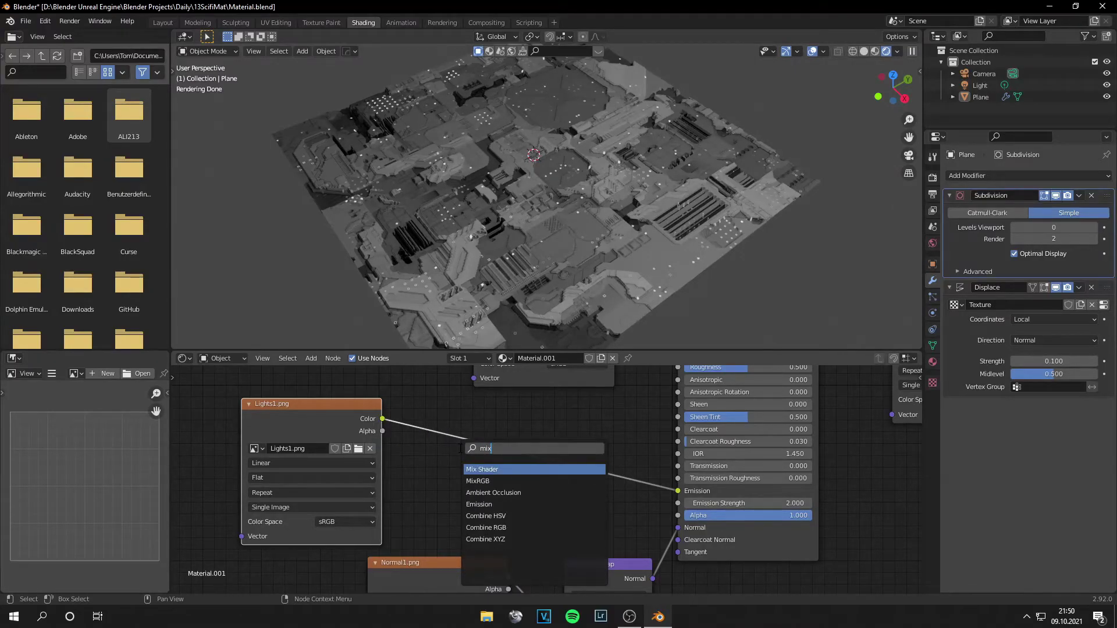
{"action": "left_click", "coordinate": [508, 482]}
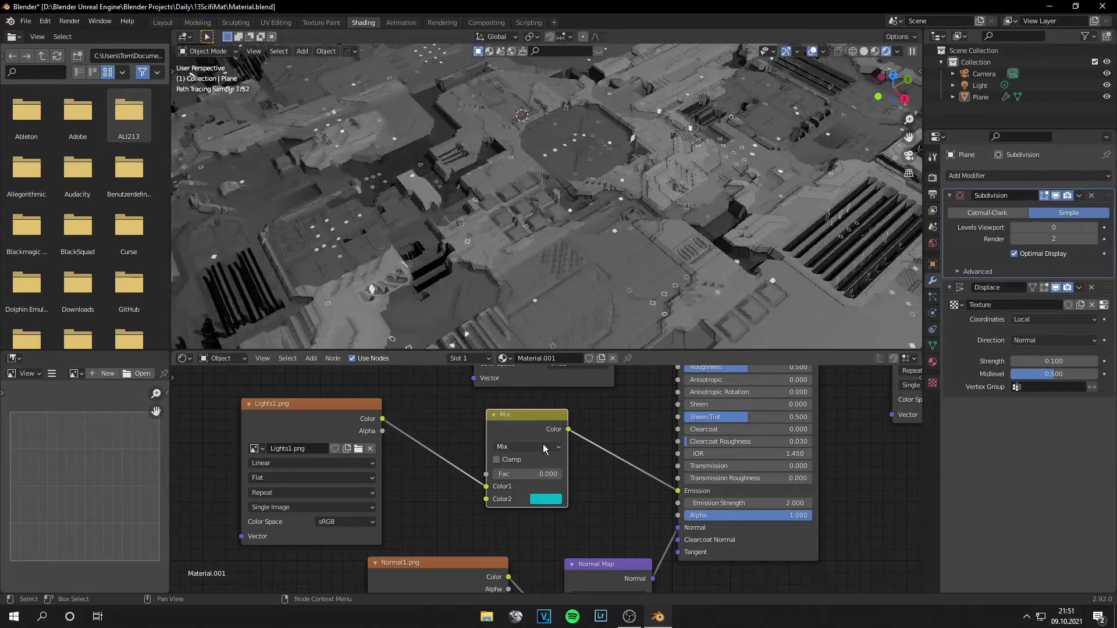
Change the MixRGB node's blending mode to Multiply and raise its factor to 1 to tint the lights.
{"action": "left_click", "coordinate": [542, 444]}
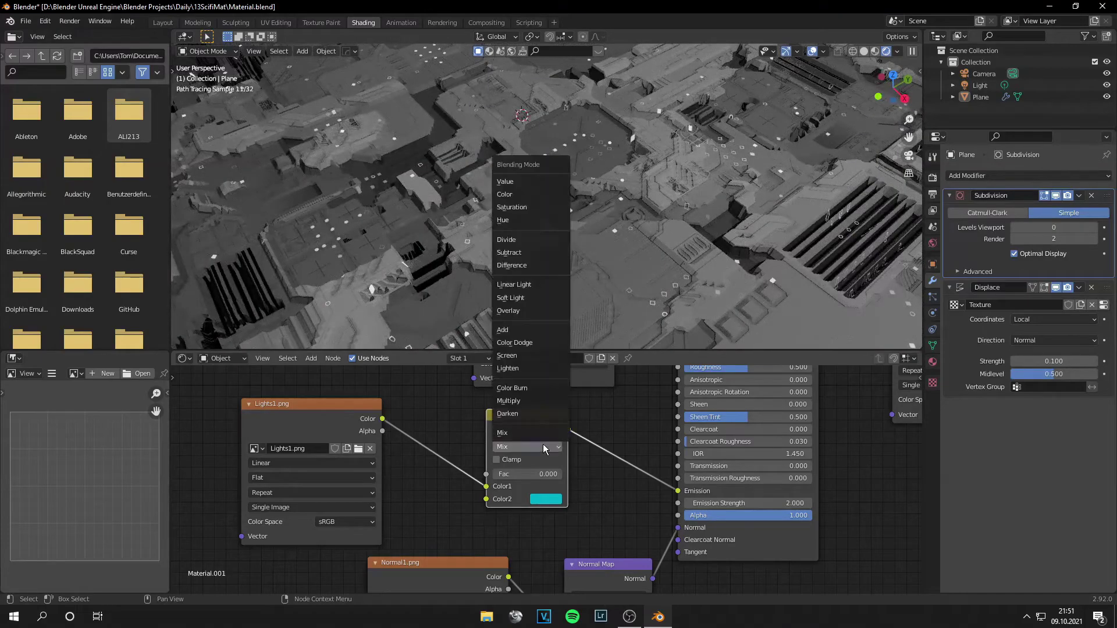
{"action": "left_click", "coordinate": [518, 401]}
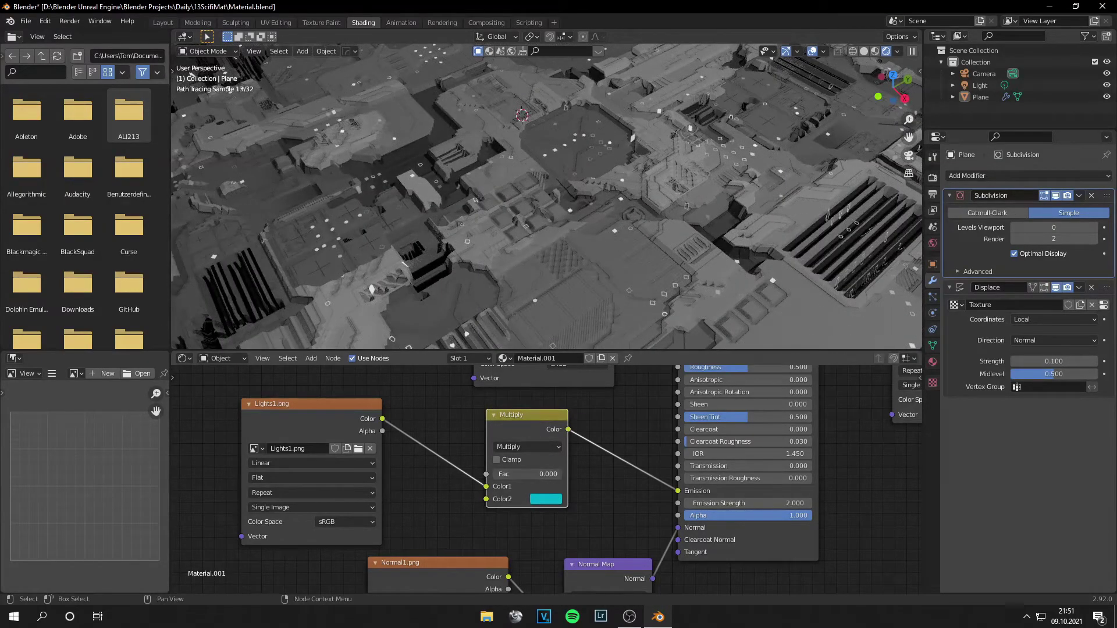
{"action": "left_click_drag", "start_coordinate": [495, 474], "coordinate": [561, 474]}
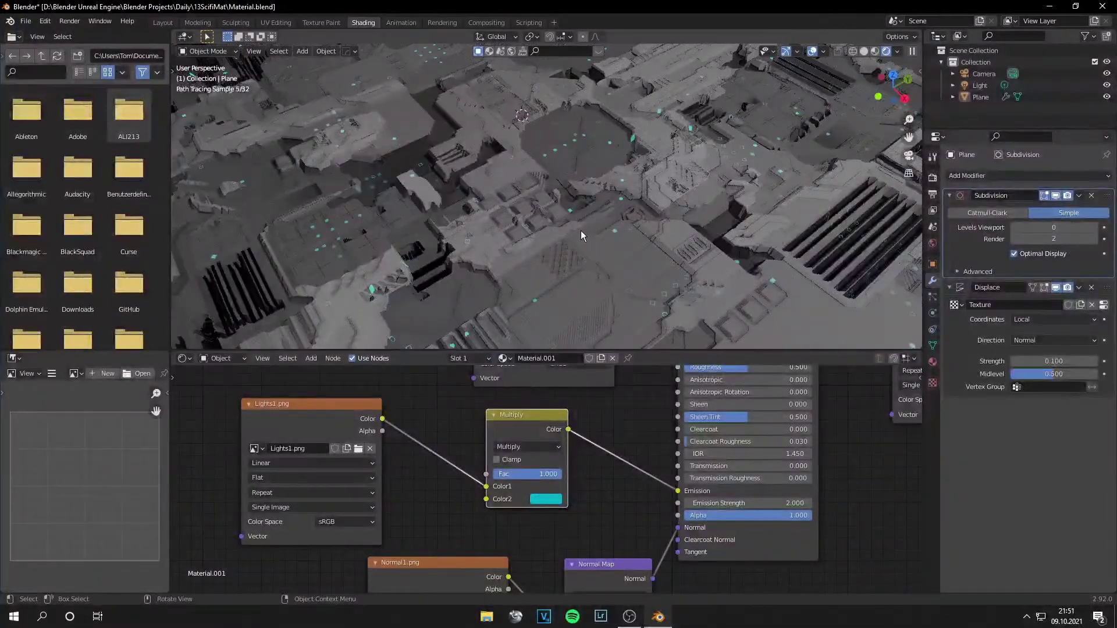
{"action": "scroll", "coordinate": [581, 230], "scroll_direction": "down", "scroll_amount": 5}
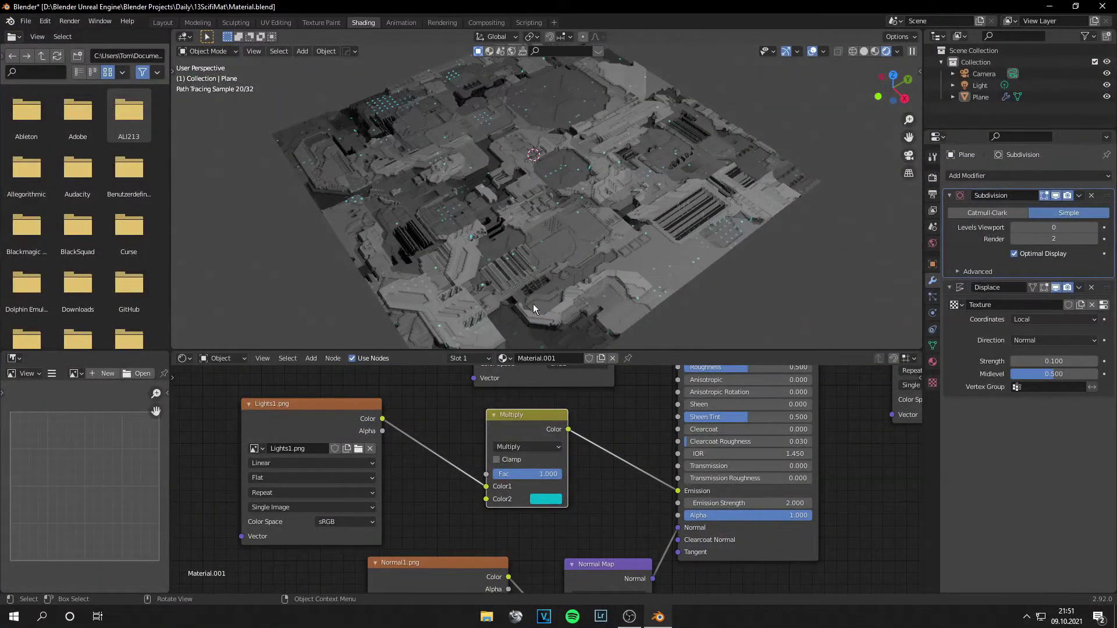
Lower the Multiply node's factor to 0.633 and render the scene.
{"action": "left_click_drag", "start_coordinate": [552, 474], "coordinate": [526, 474]}
{"action": "scroll", "coordinate": [604, 266], "scroll_direction": "down", "scroll_amount": 3}
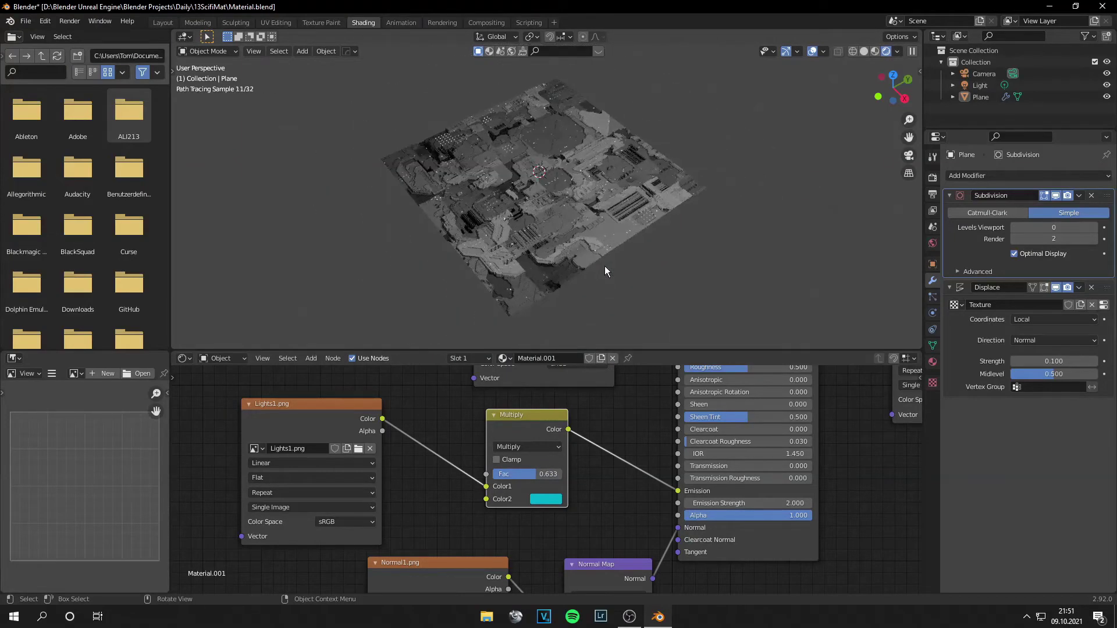
{"action": "mouse_move", "coordinate": [605, 267]}
{"action": "middle_mouse_down"}
{"action": "mouse_move", "coordinate": [672, 263]}
{"action": "mouse_move", "coordinate": [596, 281]}
{"action": "middle_mouse_up"}
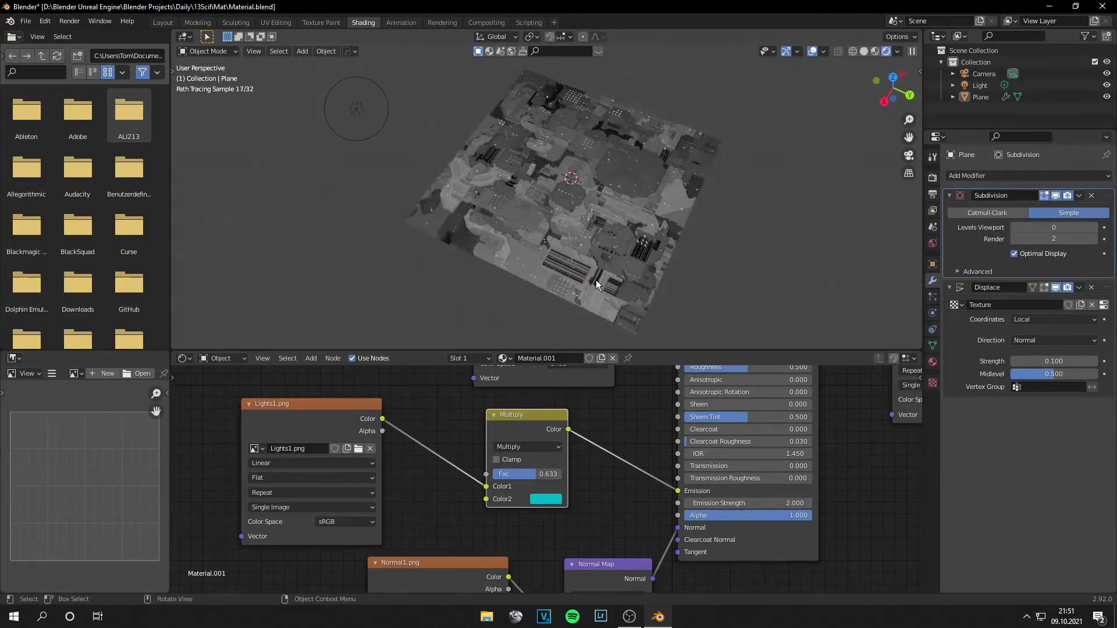
{"action": "key", "text": "F12"}
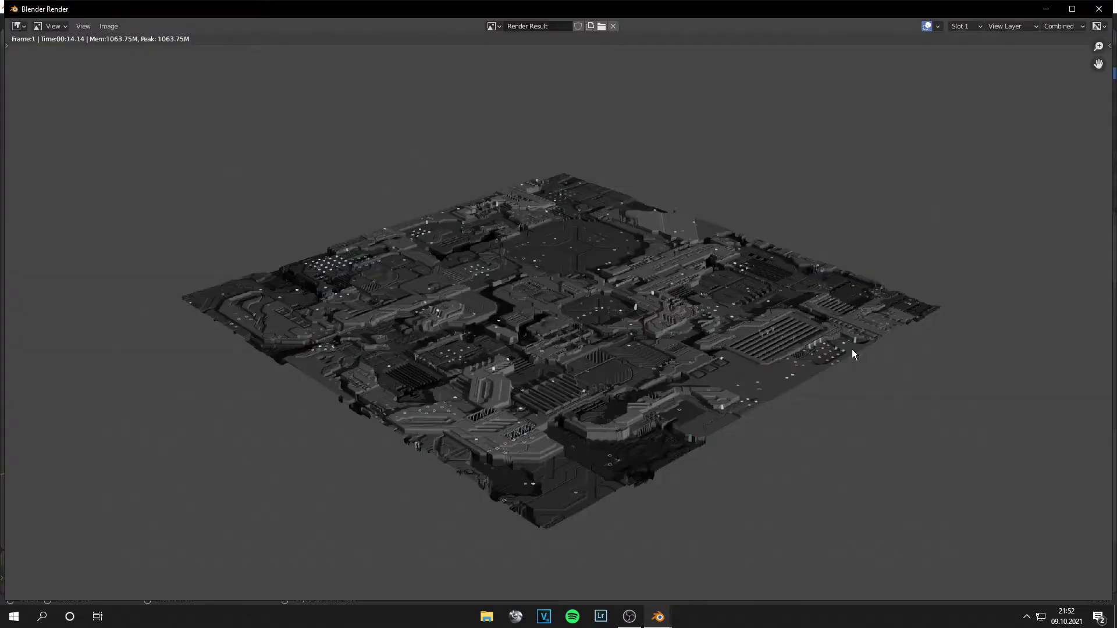